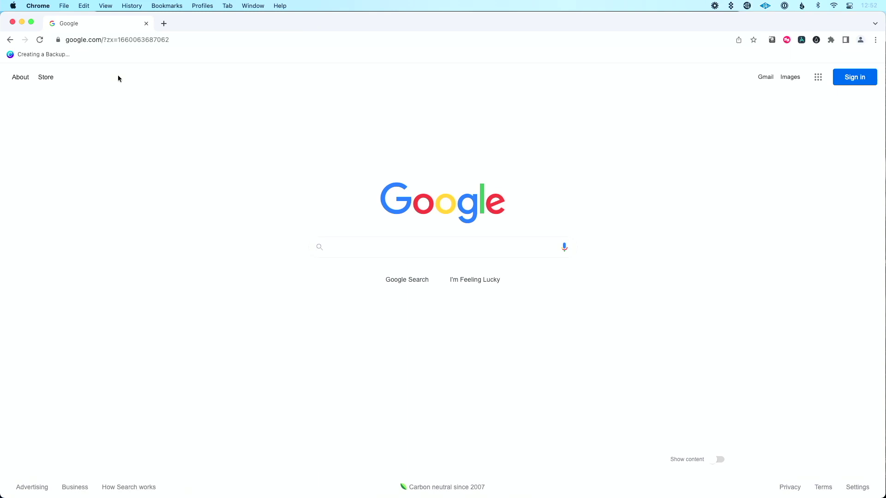
{"action": "left_click", "coordinate": [117, 37]}
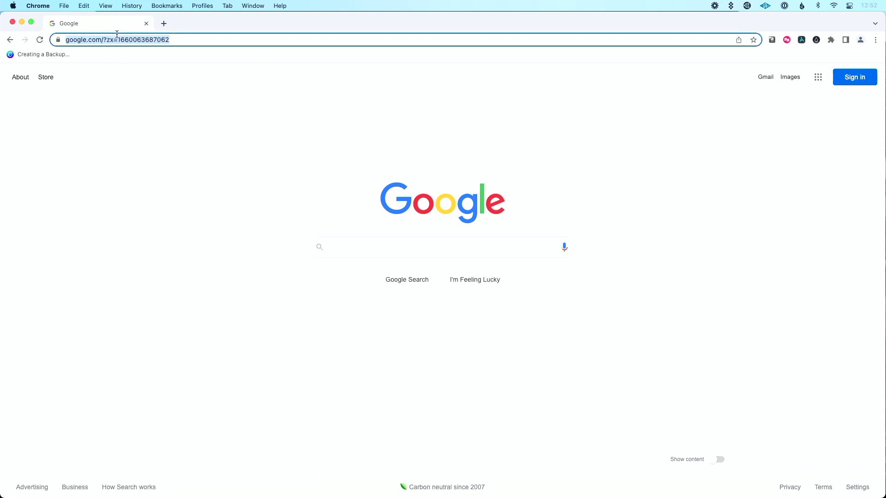
{"action": "type", "text": "h"}
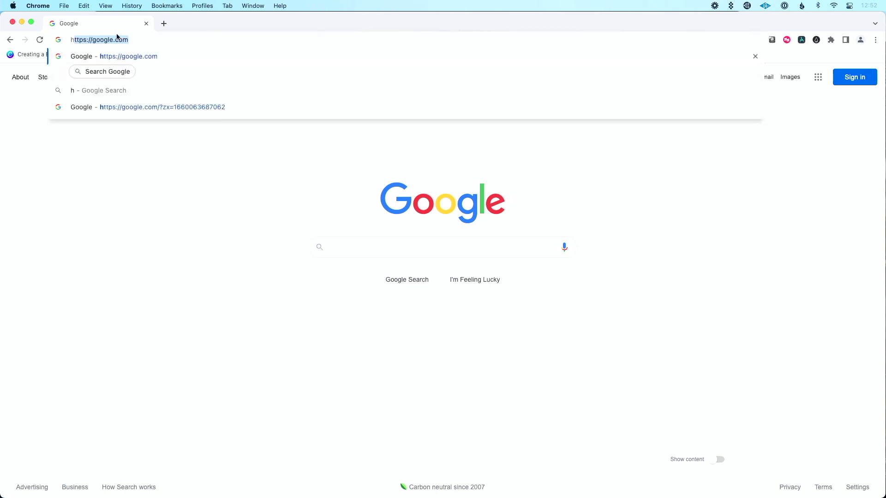
{"action": "type", "text": "ttps"}
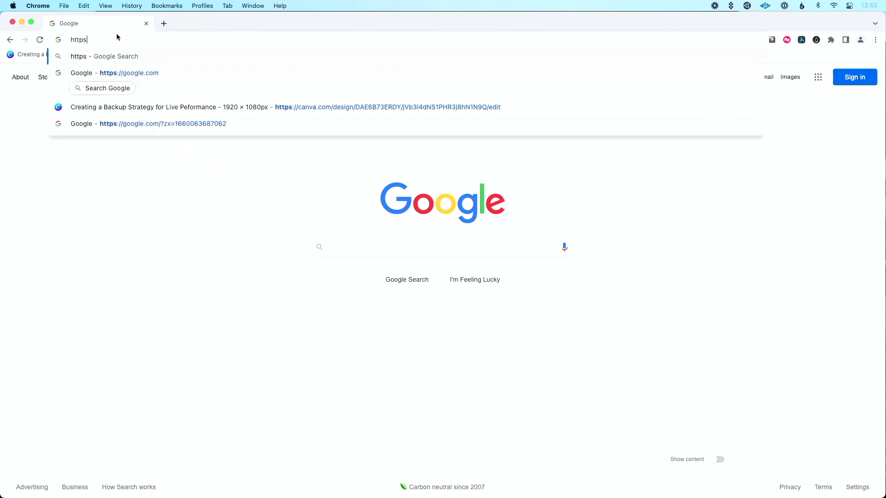
{"action": "type", "text": "://1"}
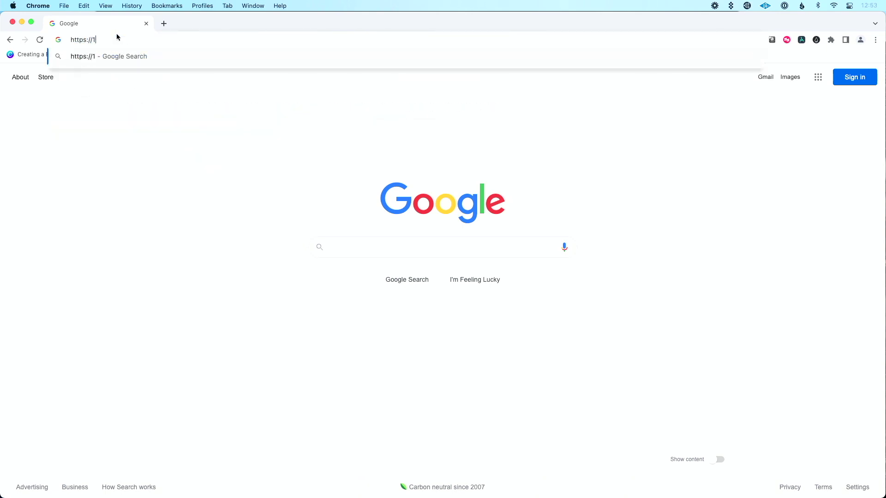
{"action": "type", "text": "0.0.0."}
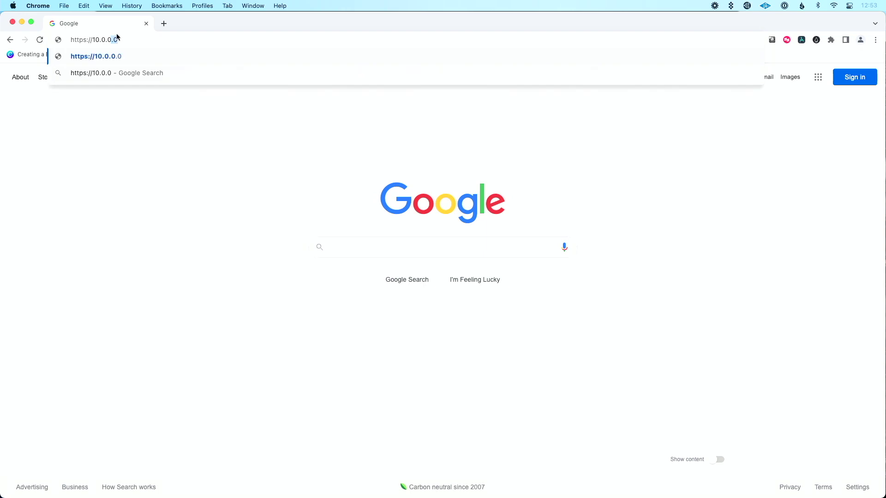
{"action": "type", "text": "71"}
{"action": "key", "text": "Return"}
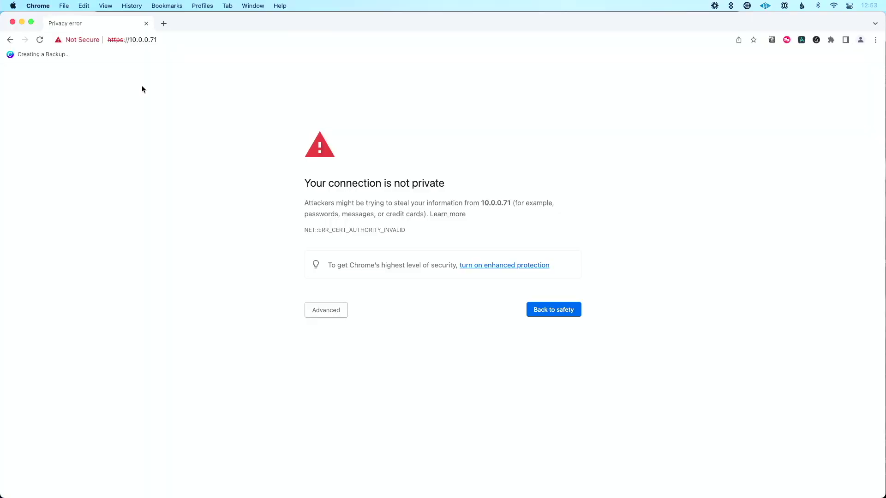
- Proceed past the certificate warning to 10.0.0.71 and open the camera's MIDI Control page
{"action": "left_click", "coordinate": [327, 313]}
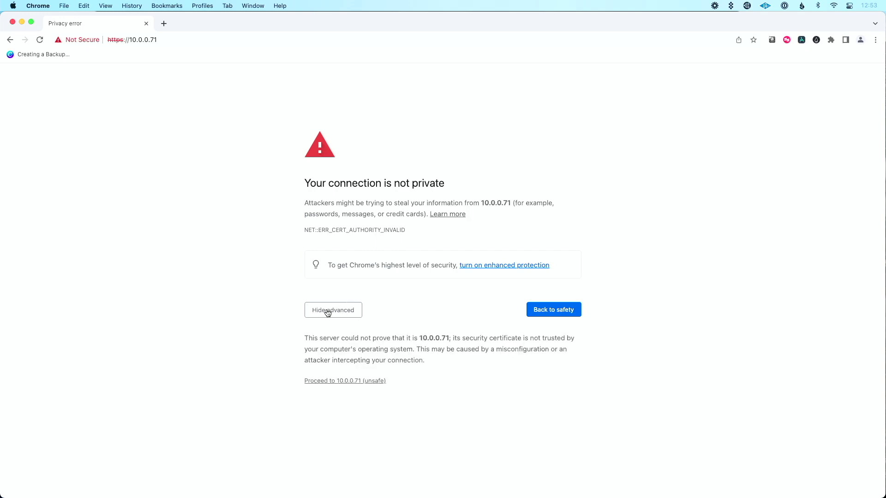
{"action": "left_click", "coordinate": [343, 380]}
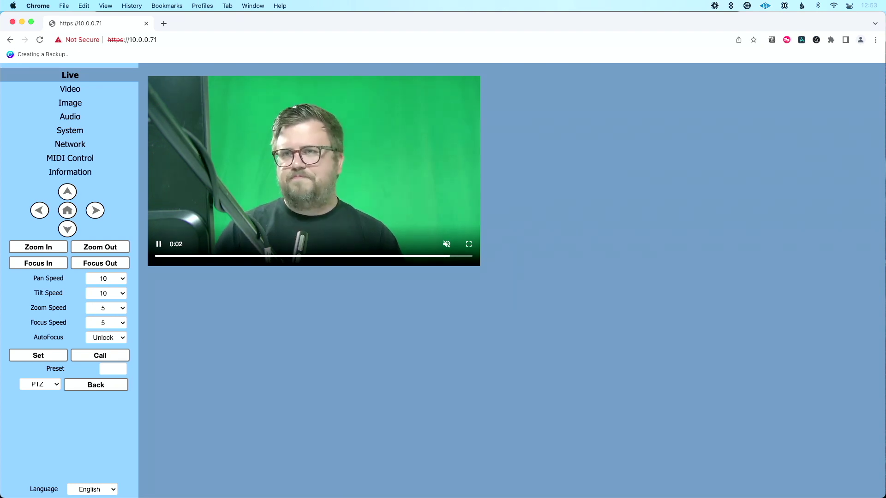
{"action": "left_click", "coordinate": [84, 158]}
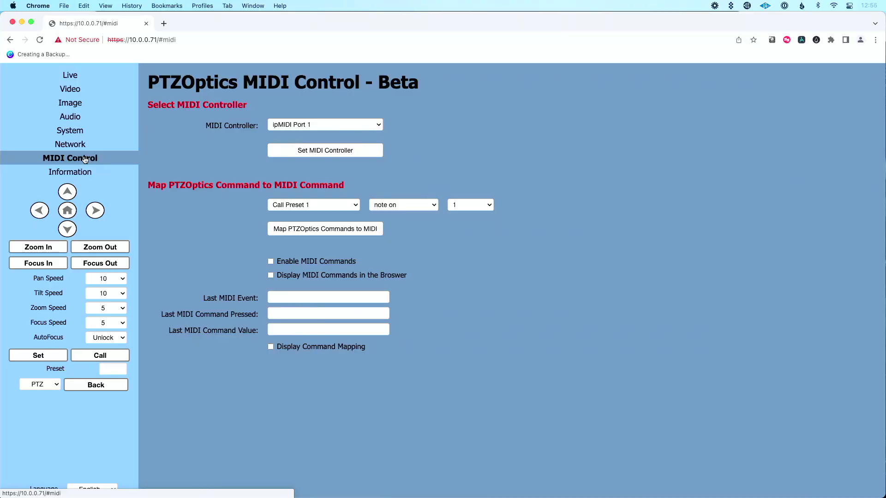
- Launch Audio MIDI Setup and show the MIDI Studio
{"action": "key", "text": "super+space"}
{"action": "type", "text": "audio mi"}
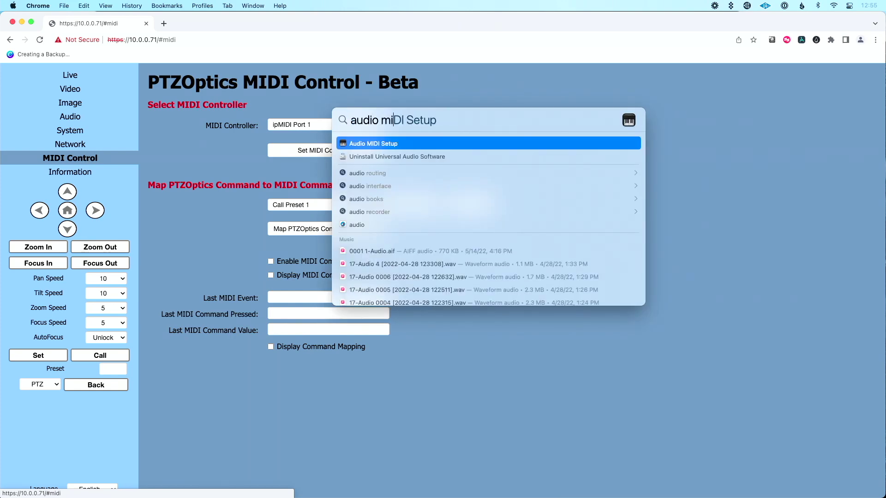
{"action": "key", "text": "Return"}
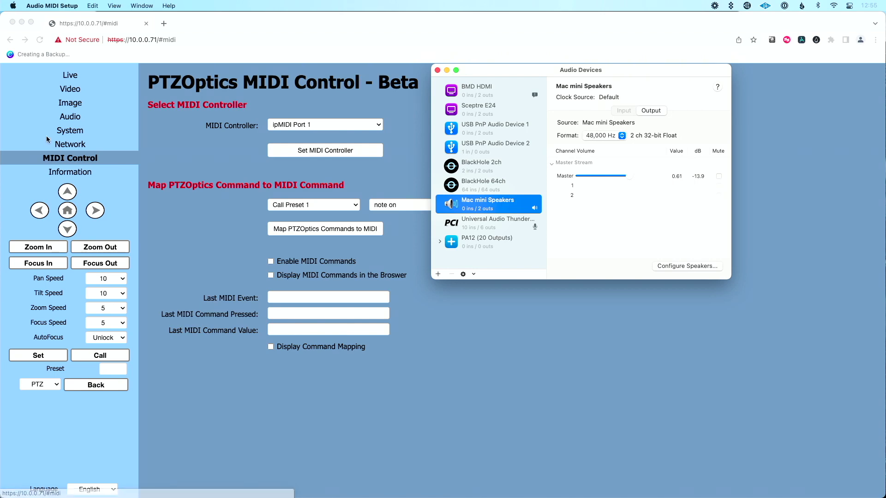
{"action": "left_click", "coordinate": [137, 6]}
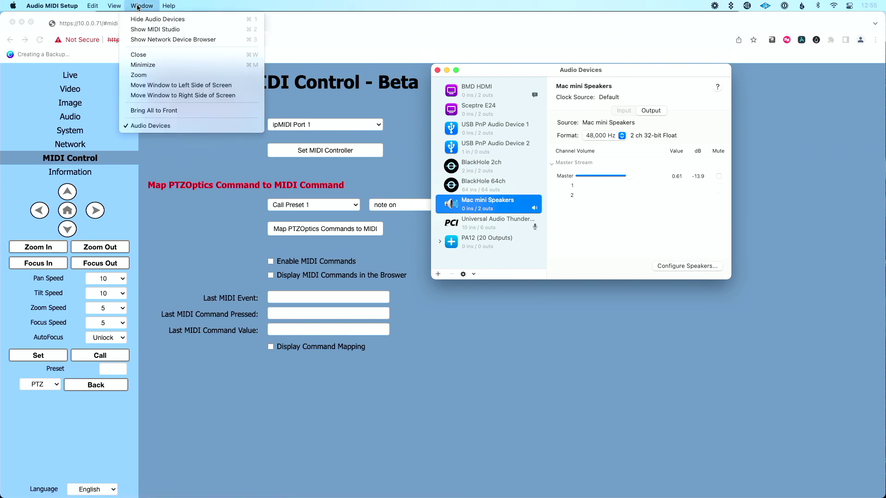
{"action": "left_click", "coordinate": [151, 29]}
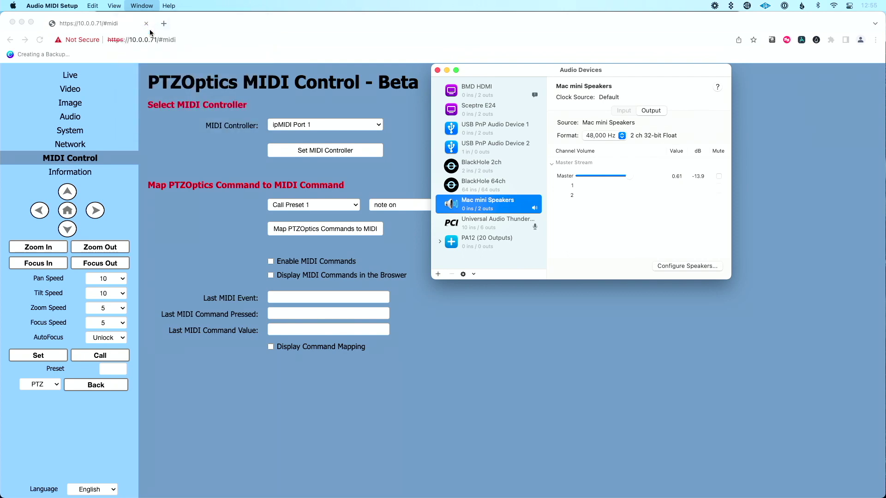
- Open the IAC Driver's properties, select its Bus 1 port and apply the device settings
{"action": "double_click", "coordinate": [165, 78]}
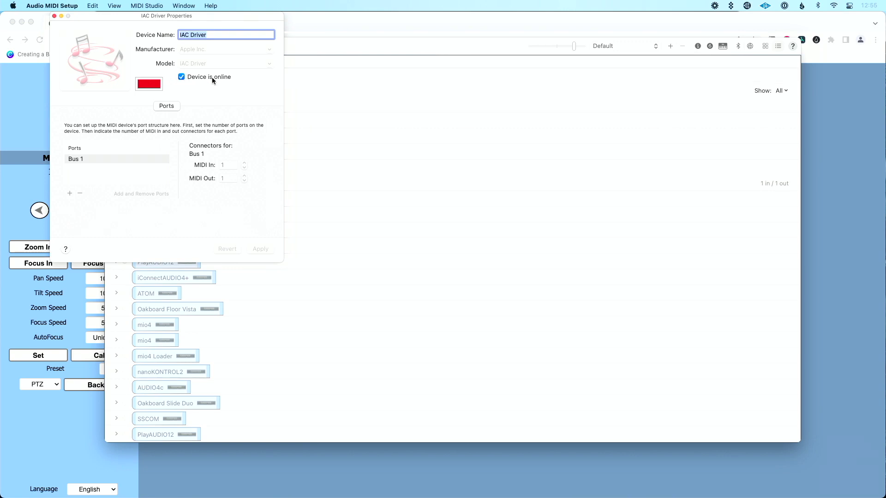
{"action": "left_click", "coordinate": [116, 161]}
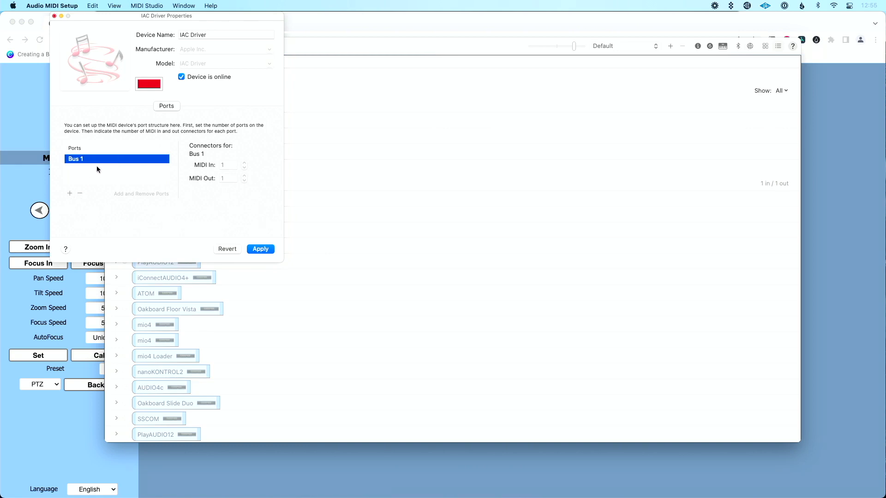
{"action": "left_click", "coordinate": [267, 249]}
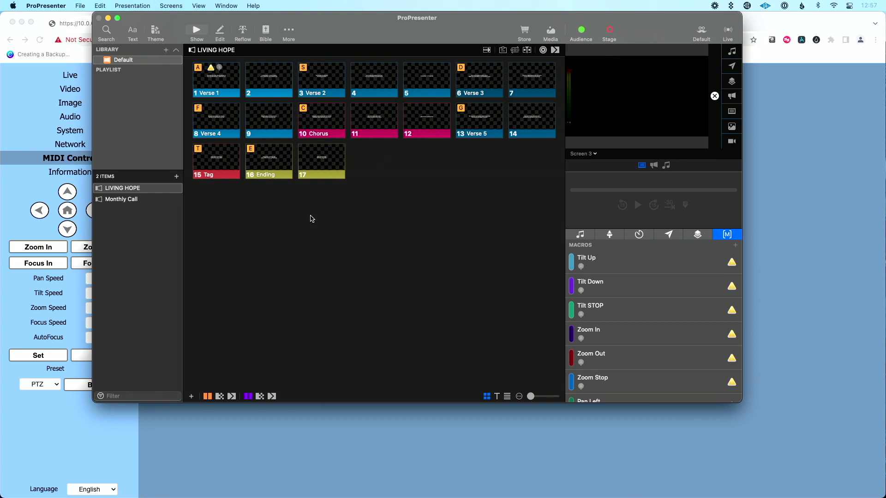
- In ProPresenter, add a new MIDI device in the device preferences
{"action": "key", "text": "super+comma"}
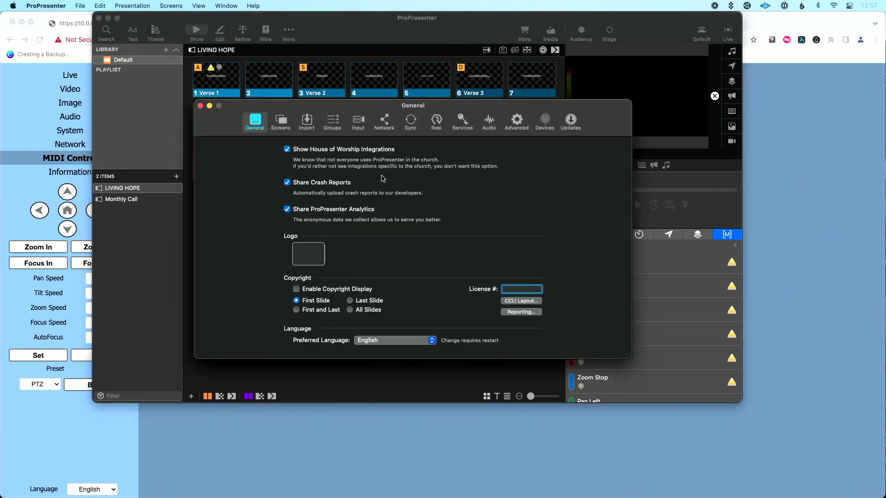
{"action": "left_click", "coordinate": [545, 122]}
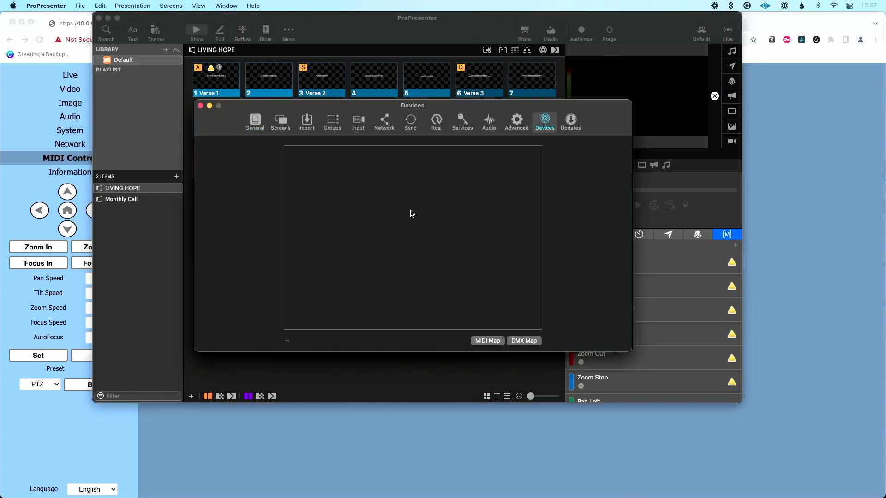
{"action": "left_click", "coordinate": [284, 341]}
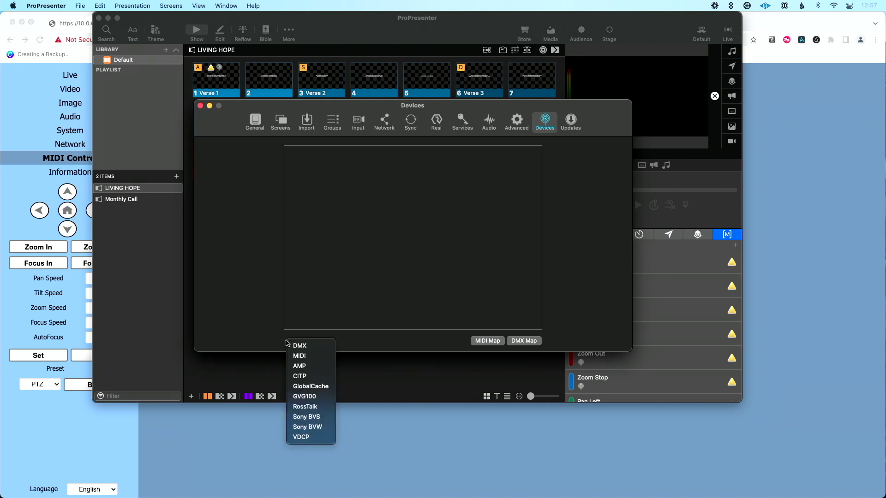
{"action": "left_click", "coordinate": [313, 356]}
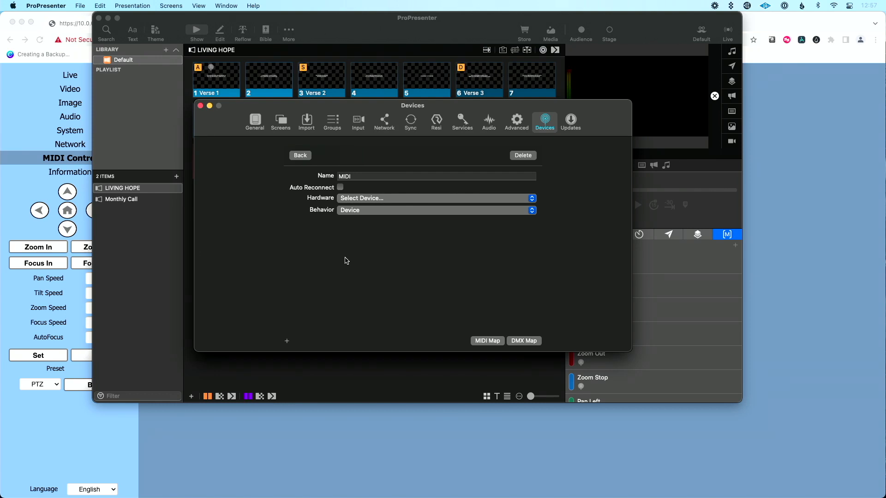
- Enable Auto Reconnect for the MIDI device and set its hardware to CoreMIDI Device
{"action": "left_click", "coordinate": [340, 187]}
{"action": "left_click", "coordinate": [354, 198]}
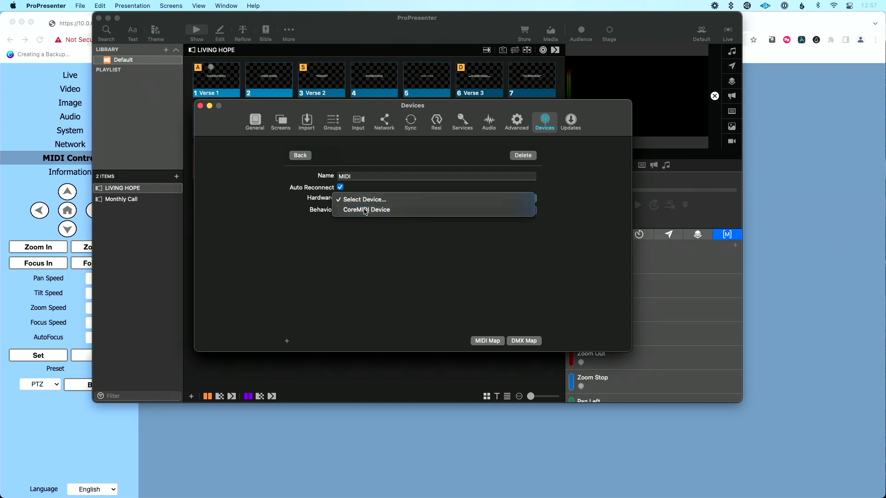
{"action": "left_click", "coordinate": [365, 208]}
{"action": "left_click", "coordinate": [365, 210]}
{"action": "left_click", "coordinate": [370, 211]}
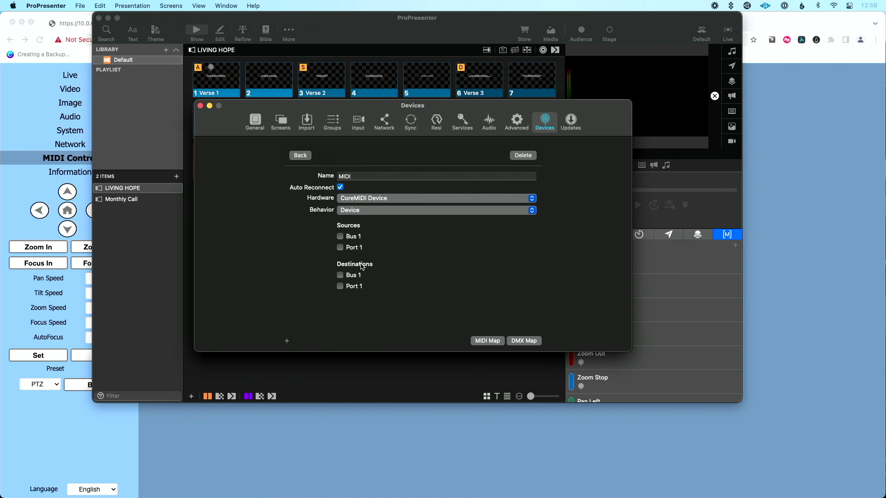
- Enable Bus 1 as the MIDI device's destination, connect the device and close the preferences
{"action": "left_click", "coordinate": [359, 277]}
{"action": "left_click", "coordinate": [308, 157]}
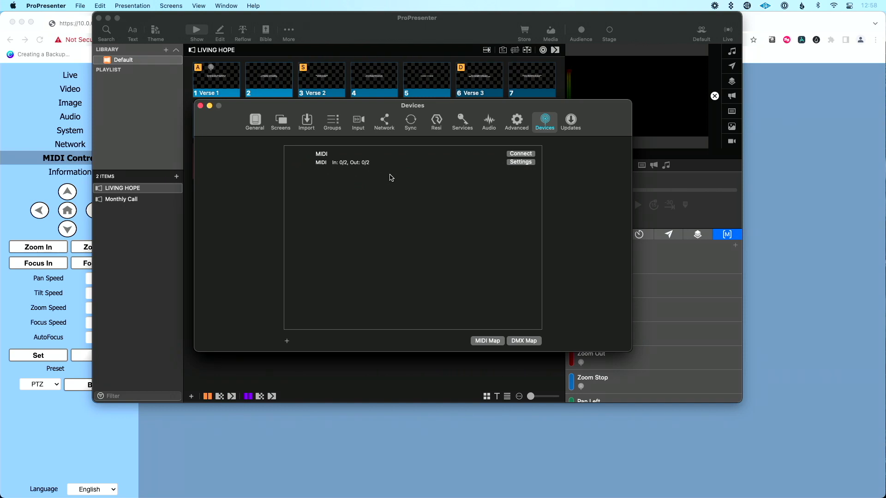
{"action": "left_click", "coordinate": [517, 154]}
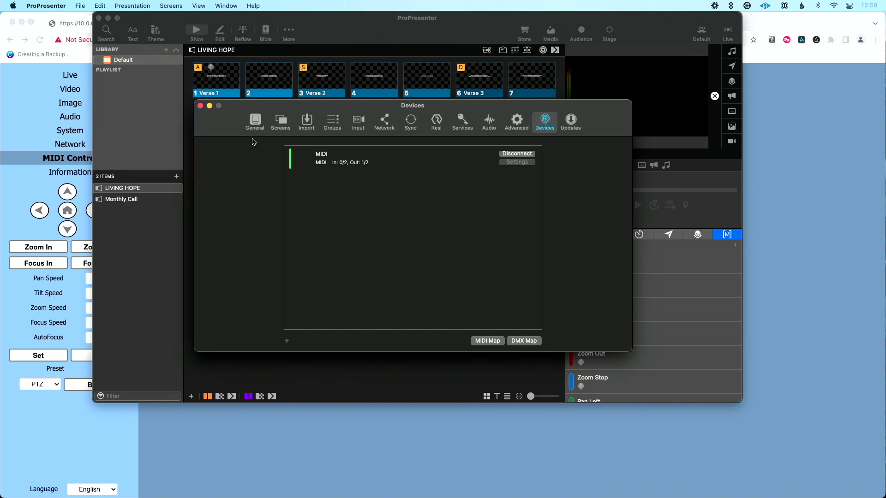
{"action": "left_click", "coordinate": [200, 106]}
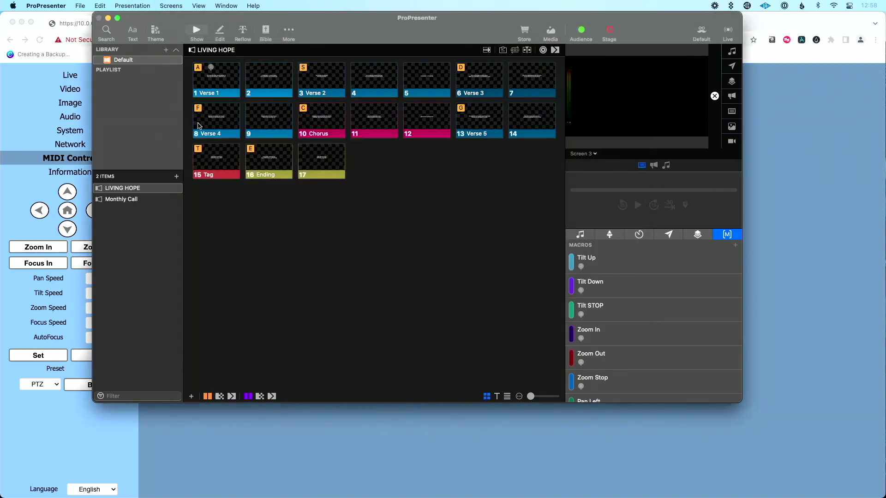
- Return to the PTZOptics MIDI Control page in Chrome, reload it and set the MIDI controller to IAC Driver Bus 1
{"action": "left_click", "coordinate": [192, 422]}
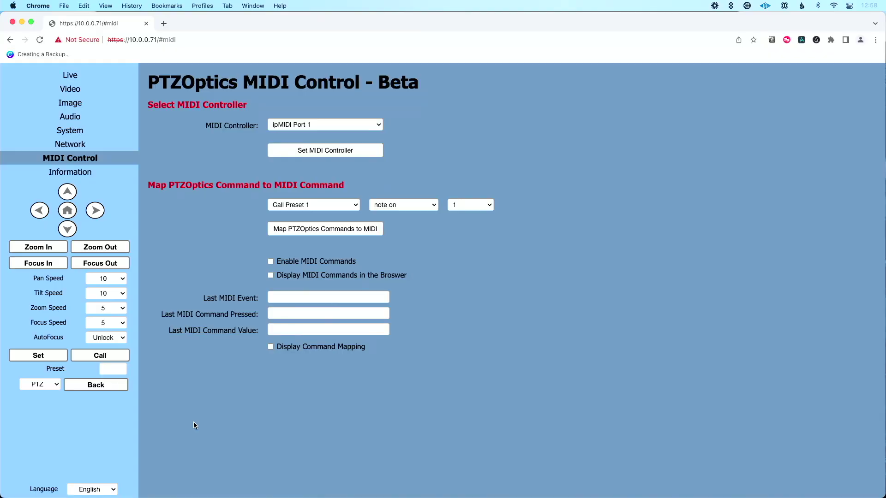
{"action": "key", "text": "super+r"}
{"action": "left_click", "coordinate": [337, 124]}
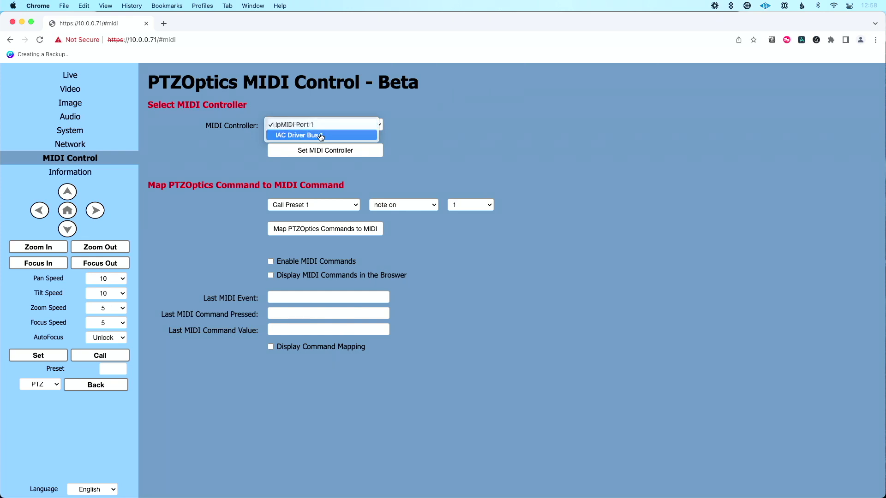
{"action": "left_click", "coordinate": [321, 136]}
{"action": "left_click", "coordinate": [322, 151]}
{"action": "left_click", "coordinate": [321, 150]}
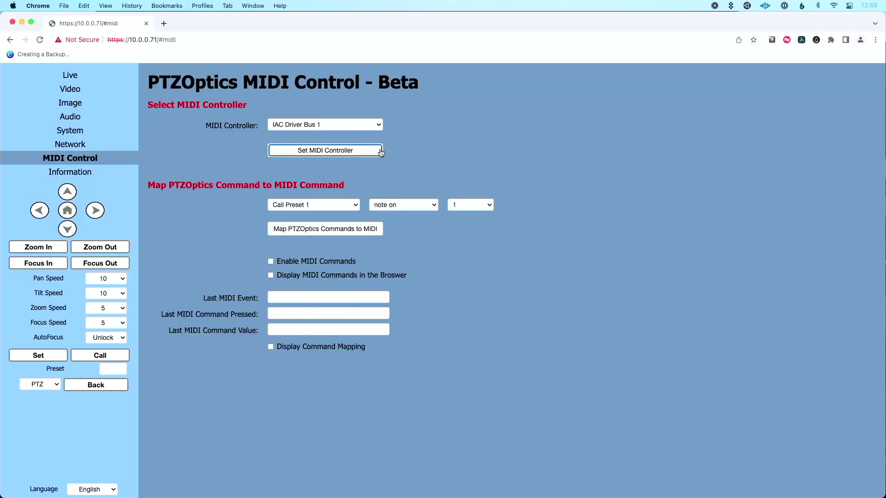
- Enable MIDI commands, turn on the command mapping display and review the list of mapped commands
{"action": "left_click", "coordinate": [332, 262]}
{"action": "left_click", "coordinate": [280, 346]}
{"action": "scroll", "coordinate": [237, 366], "scroll_direction": "down", "scroll_amount": 5}
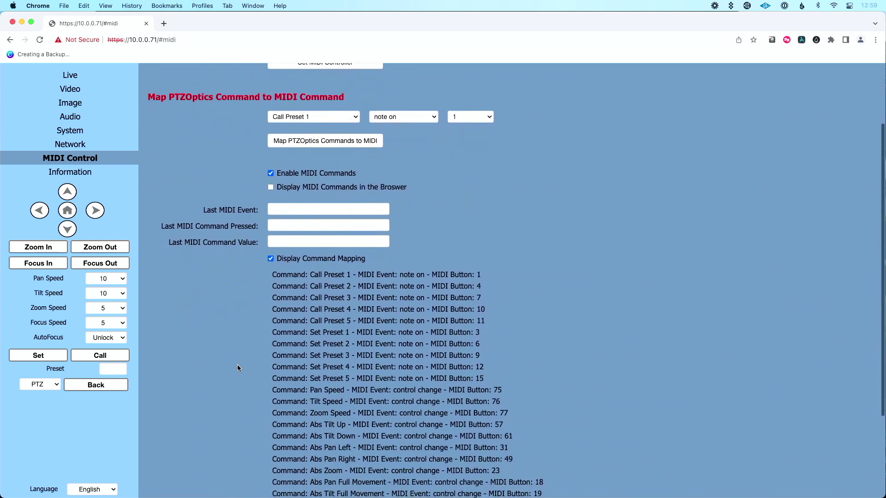
{"action": "scroll", "coordinate": [238, 366], "scroll_direction": "down", "scroll_amount": 1}
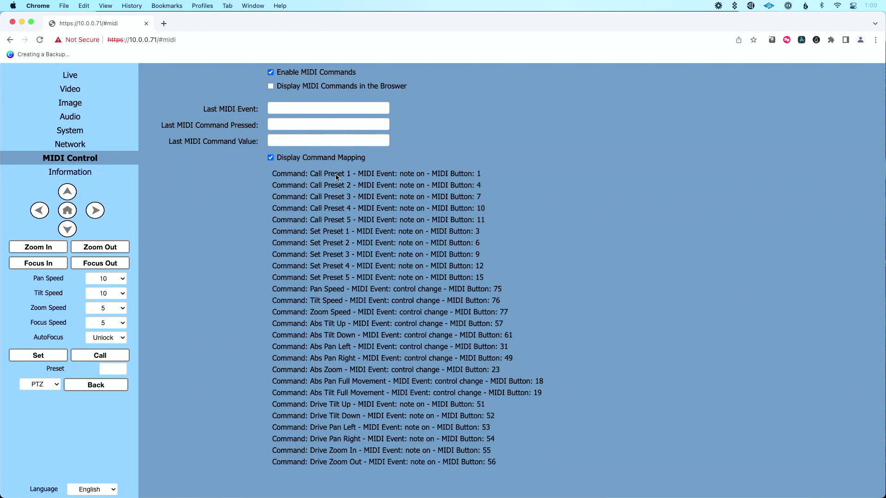
- Switch to ProPresenter and add a MIDI Note On communication action to slide 10 (Chorus)
{"action": "key", "text": "super+Tab"}
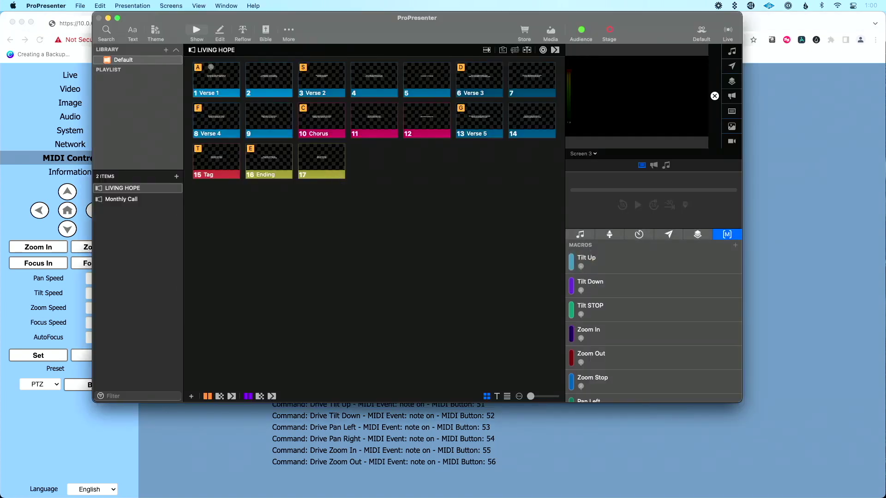
{"action": "right_click", "coordinate": [327, 122]}
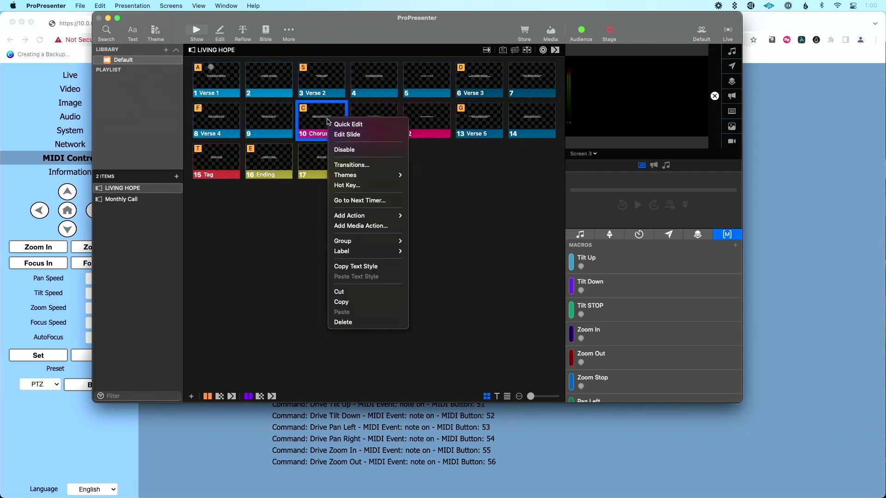
{"action": "mouse_move", "coordinate": [368, 216]}
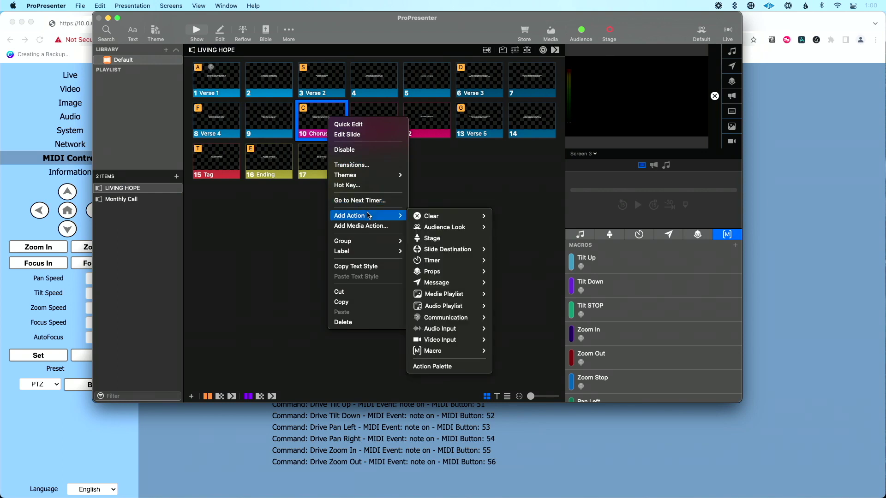
{"action": "mouse_move", "coordinate": [470, 321]}
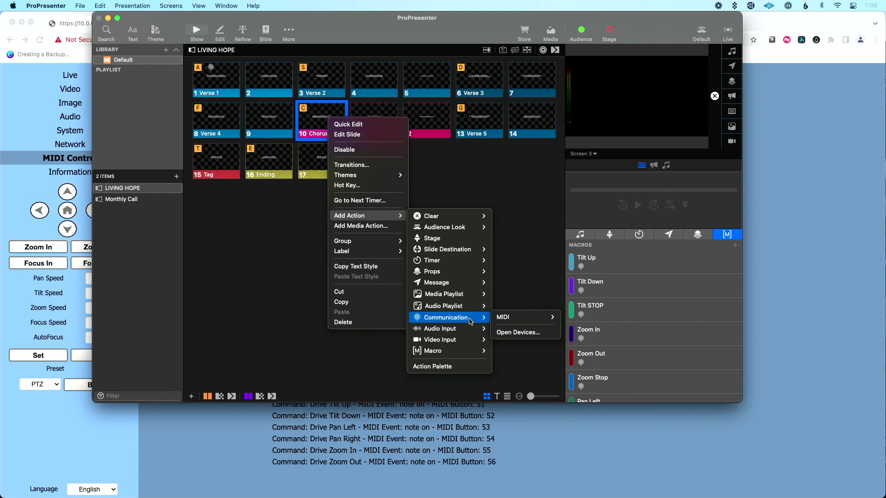
{"action": "mouse_move", "coordinate": [507, 319]}
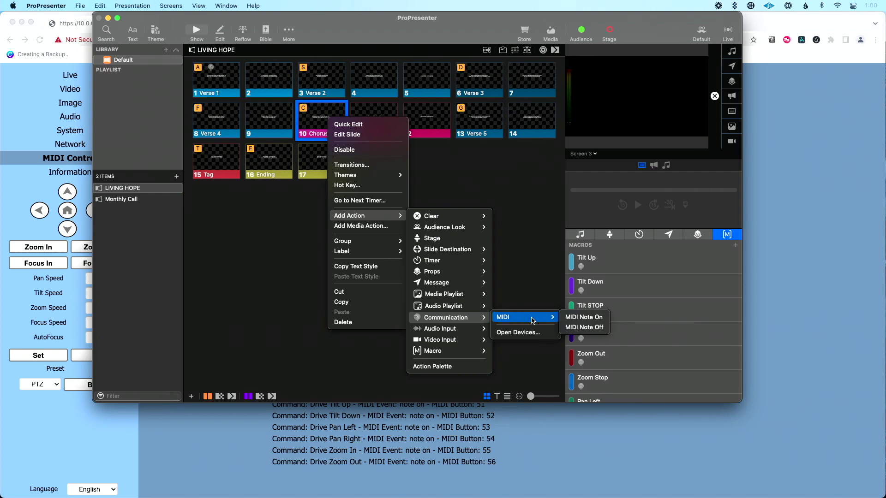
{"action": "left_click", "coordinate": [576, 322]}
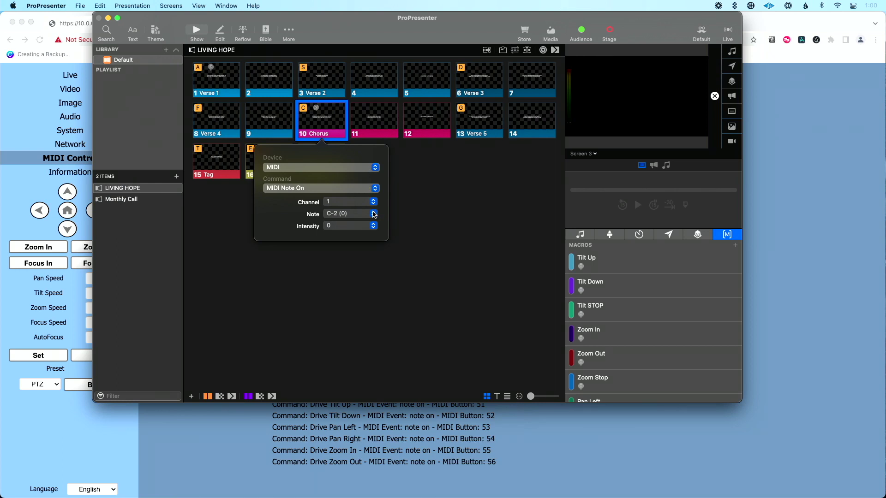
- Set slide 10's MIDI note to C#-2 (1) and trigger the slide to test the camera preset call
{"action": "left_click", "coordinate": [374, 214]}
{"action": "left_click", "coordinate": [367, 225]}
{"action": "left_click", "coordinate": [376, 262]}
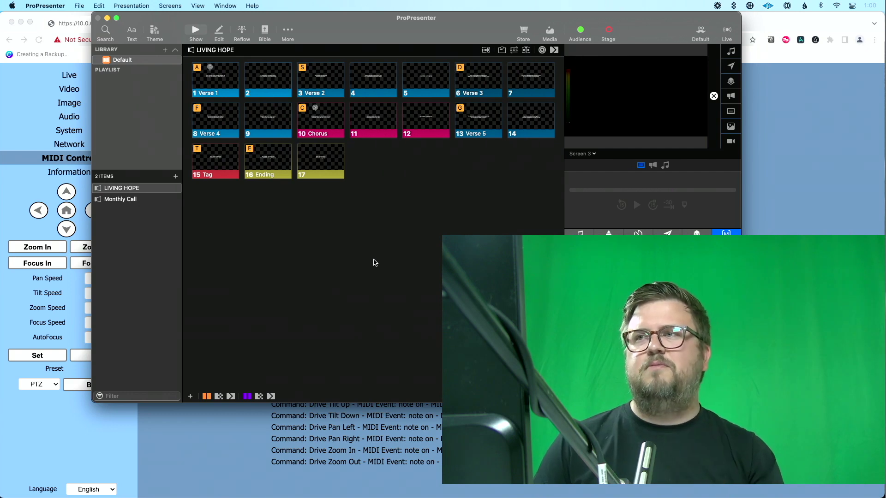
{"action": "left_click", "coordinate": [322, 124]}
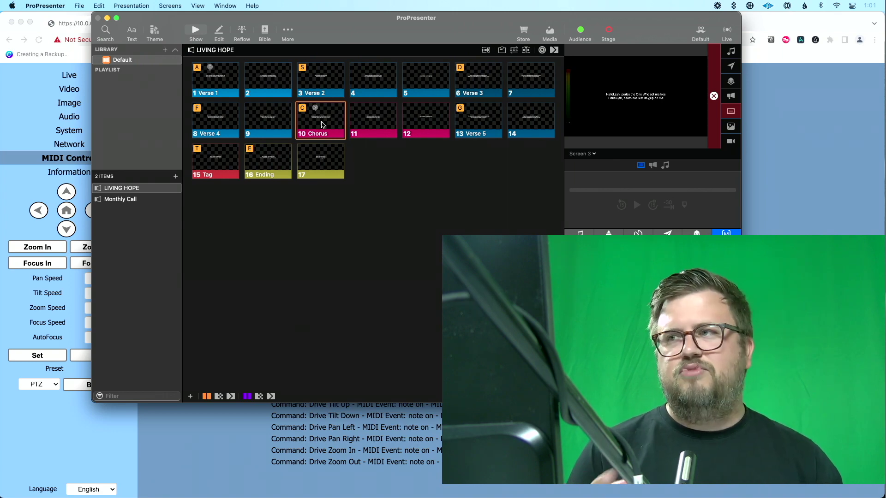
- Add a MIDI Note On communication action to slide 11
{"action": "right_click", "coordinate": [375, 124]}
{"action": "mouse_move", "coordinate": [422, 216]}
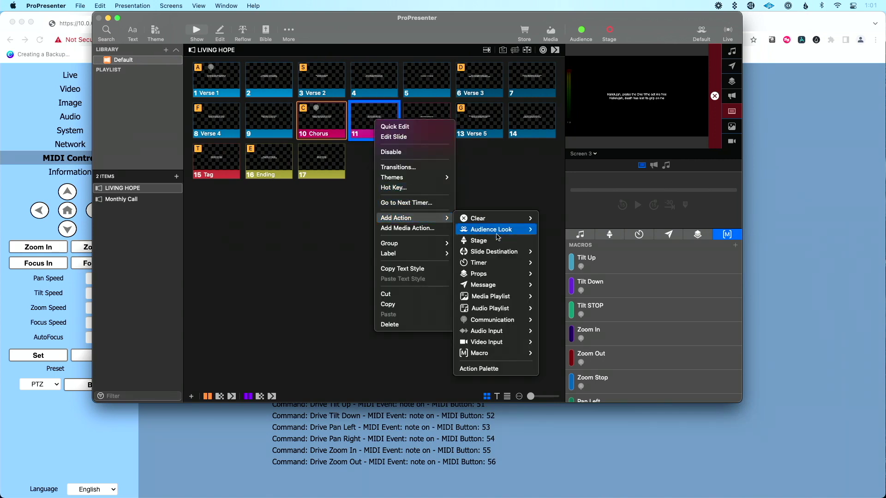
{"action": "mouse_move", "coordinate": [516, 321]}
{"action": "mouse_move", "coordinate": [567, 319]}
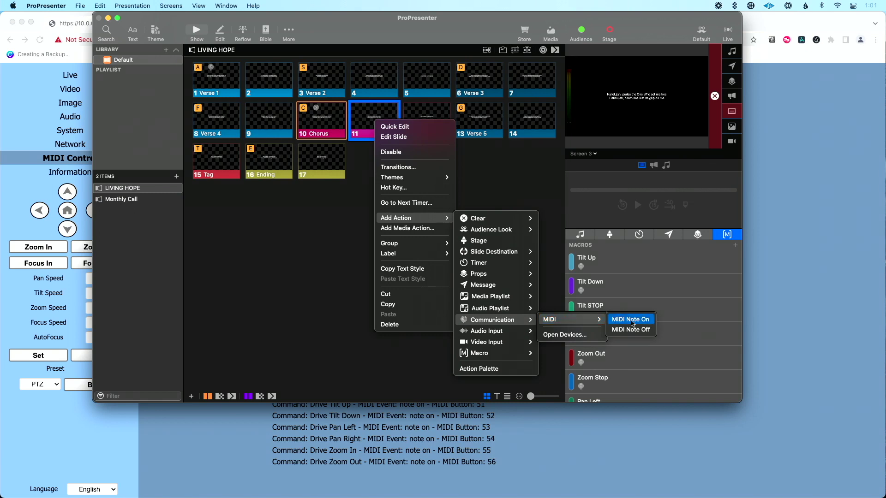
{"action": "left_click", "coordinate": [639, 324]}
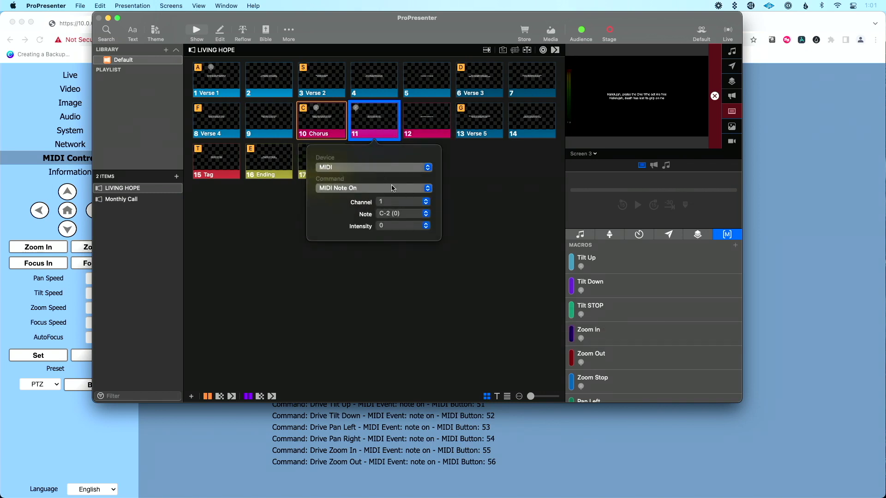
- Set slide 11's MIDI note to E-2 (4), following the camera page's Call Preset 2 mapping, and trigger the slide
{"action": "left_click", "coordinate": [404, 214]}
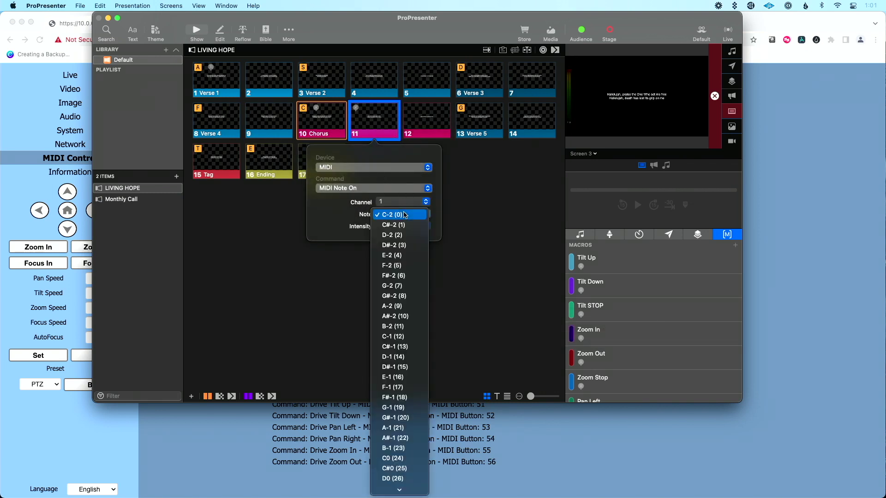
{"action": "key", "text": "super+Tab"}
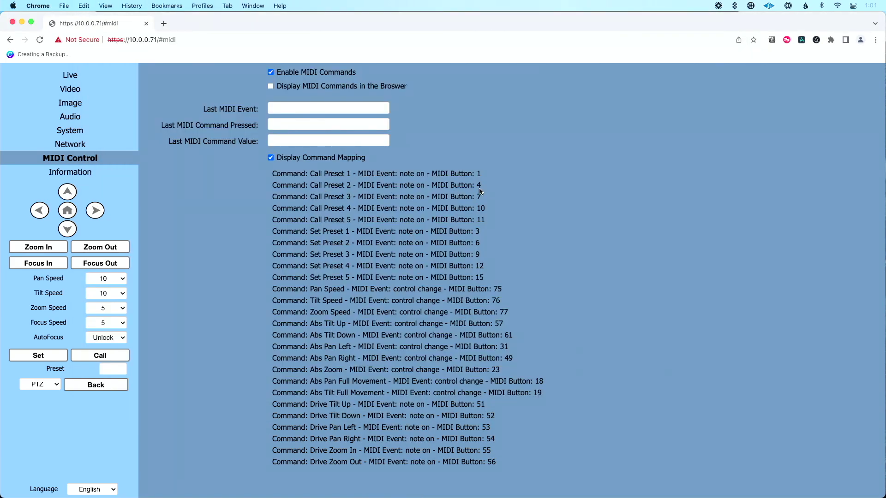
{"action": "key", "text": "super+Tab"}
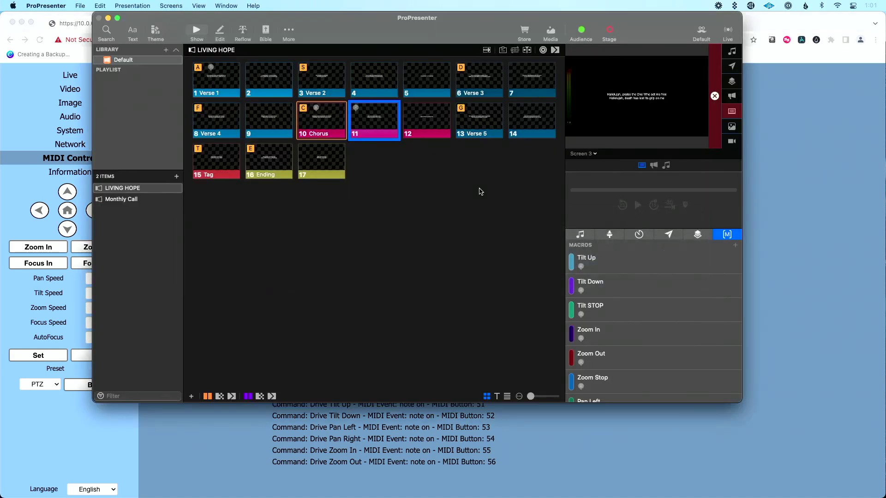
{"action": "right_click", "coordinate": [374, 127]}
{"action": "left_click", "coordinate": [415, 246]}
{"action": "left_click", "coordinate": [405, 213]}
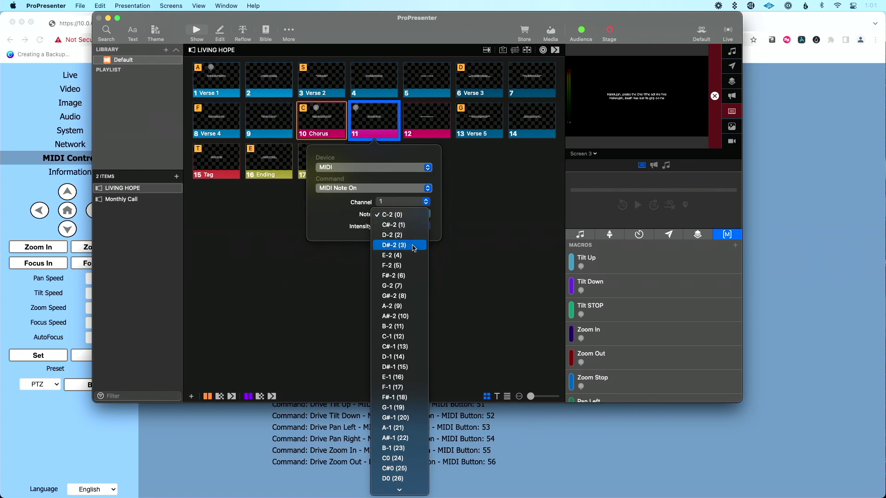
{"action": "left_click", "coordinate": [398, 255]}
{"action": "left_click", "coordinate": [443, 270]}
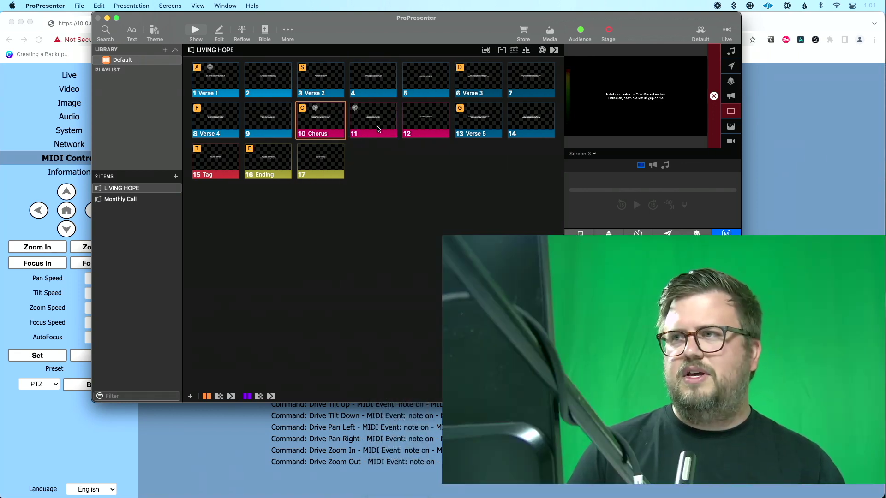
{"action": "left_click", "coordinate": [378, 129]}
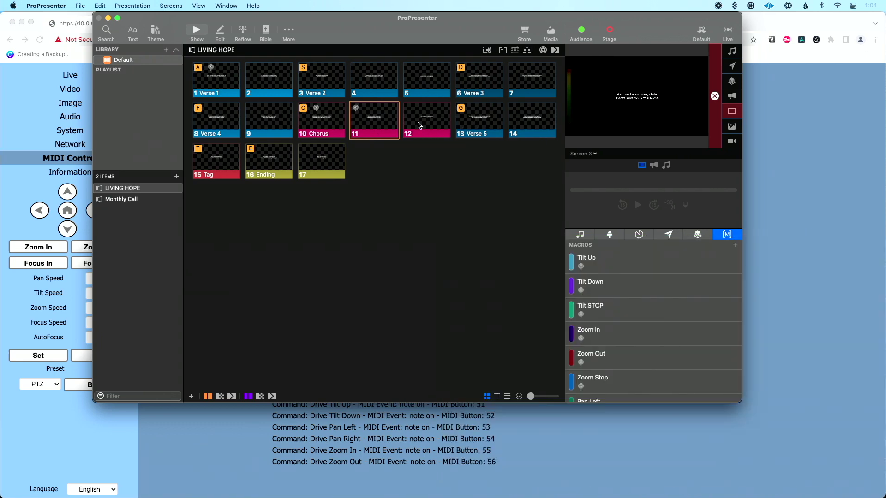
- Check the Call Preset 3 mapping on the camera's MIDI page, then add a MIDI Note On action to slide 12 in ProPresenter
{"action": "right_click", "coordinate": [419, 125]}
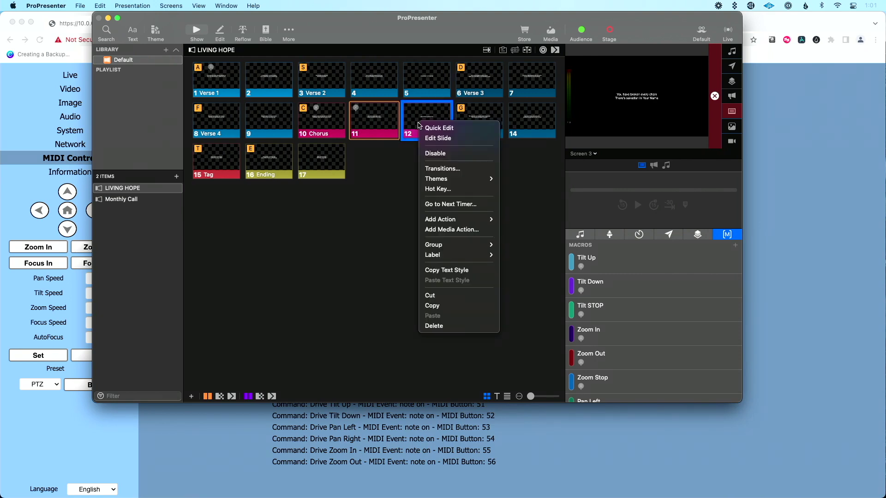
{"action": "left_click", "coordinate": [326, 429]}
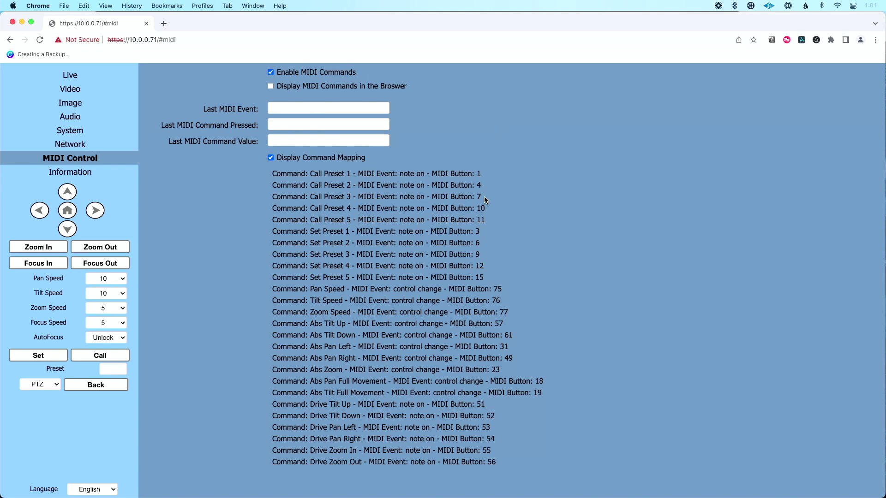
{"action": "key", "text": "super+Tab"}
{"action": "right_click", "coordinate": [430, 125]}
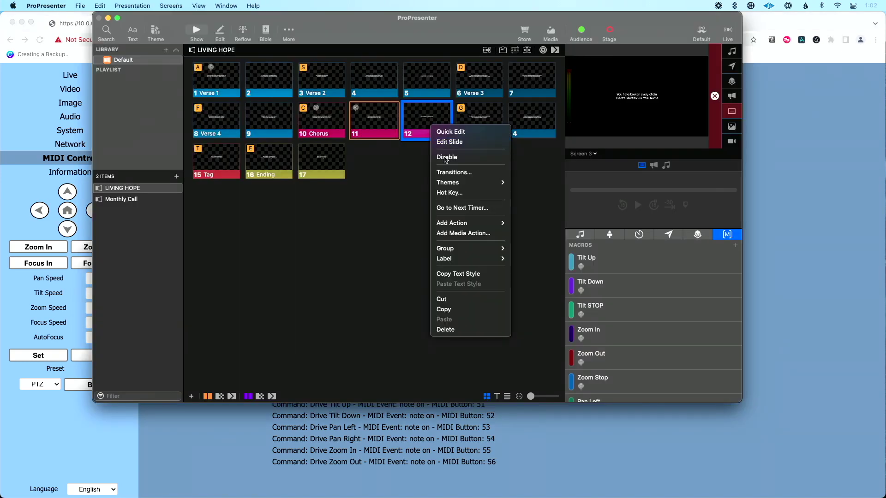
{"action": "mouse_move", "coordinate": [470, 224]}
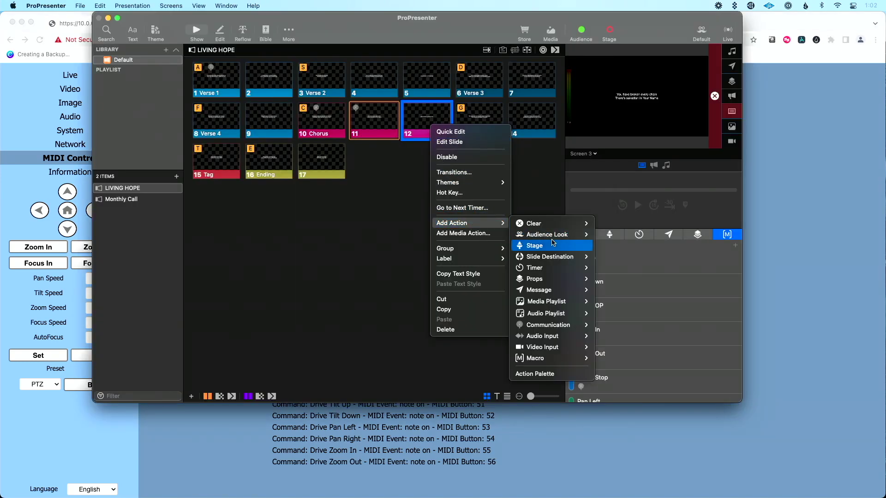
{"action": "mouse_move", "coordinate": [573, 325]}
{"action": "mouse_move", "coordinate": [612, 325]}
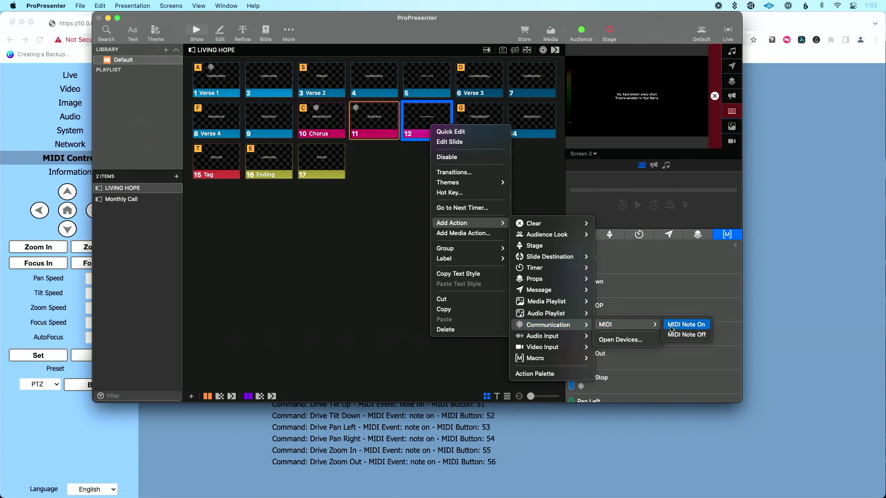
{"action": "left_click", "coordinate": [678, 324]}
- Set slide 12's MIDI note to G-2 (7) and close the action settings
{"action": "left_click", "coordinate": [456, 215]}
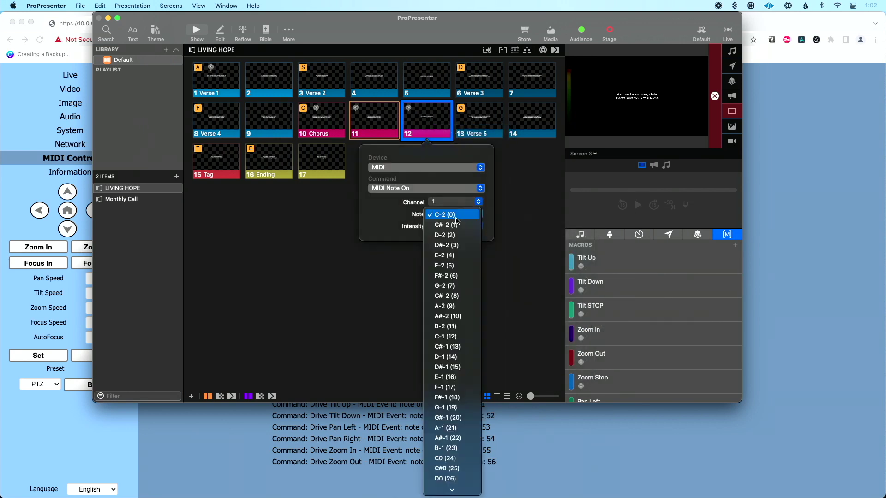
{"action": "left_click", "coordinate": [463, 284]}
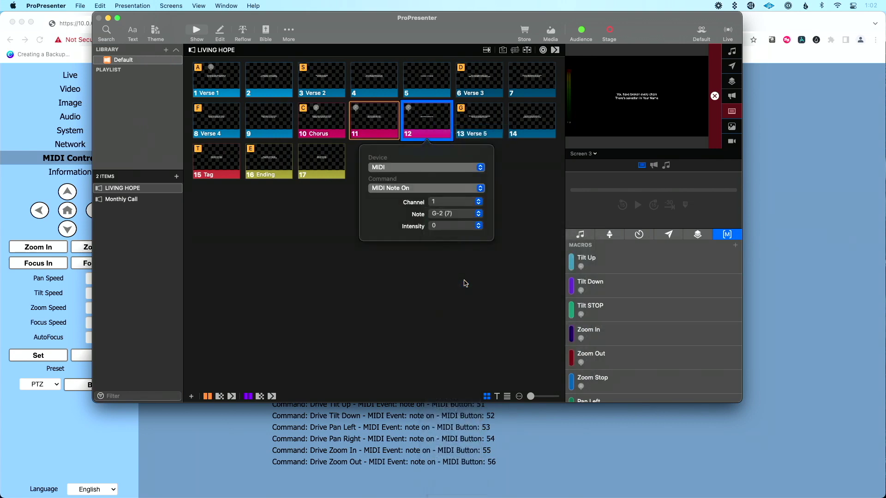
{"action": "left_click", "coordinate": [465, 283]}
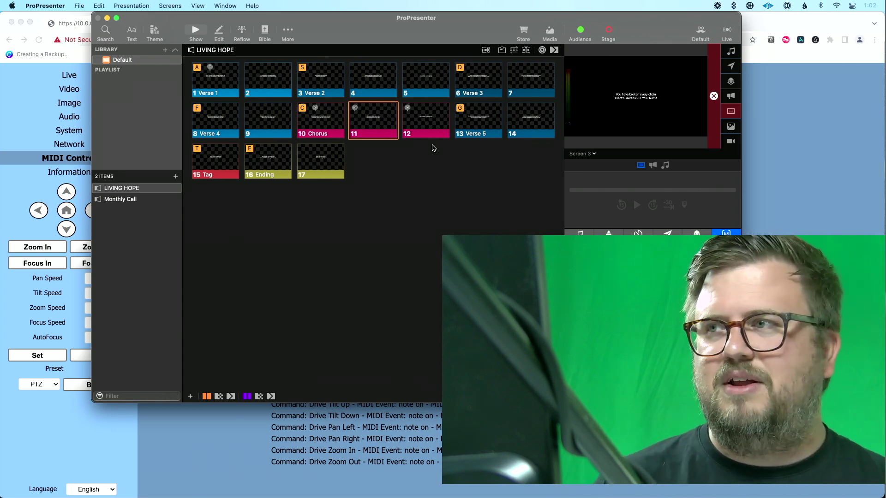
- Trigger slides 12, 10 and 11 in turn to test the camera preset calls
{"action": "left_click", "coordinate": [429, 125]}
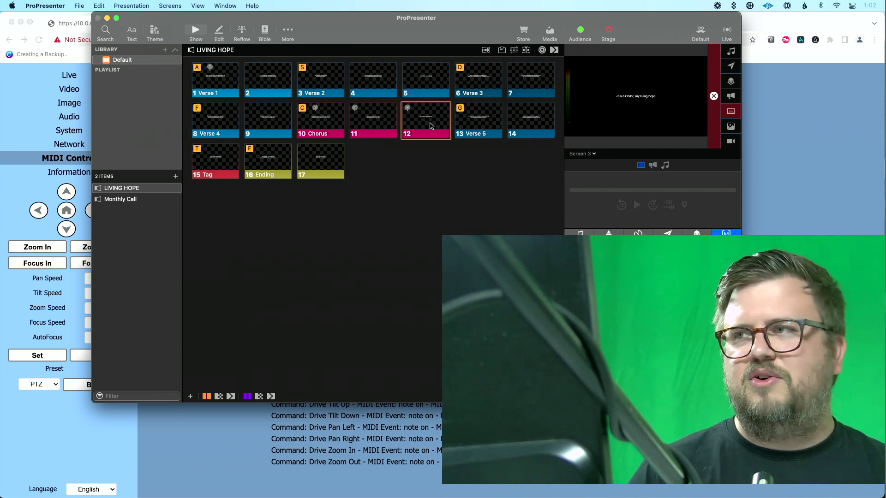
{"action": "left_click", "coordinate": [325, 125]}
{"action": "left_click", "coordinate": [360, 123]}
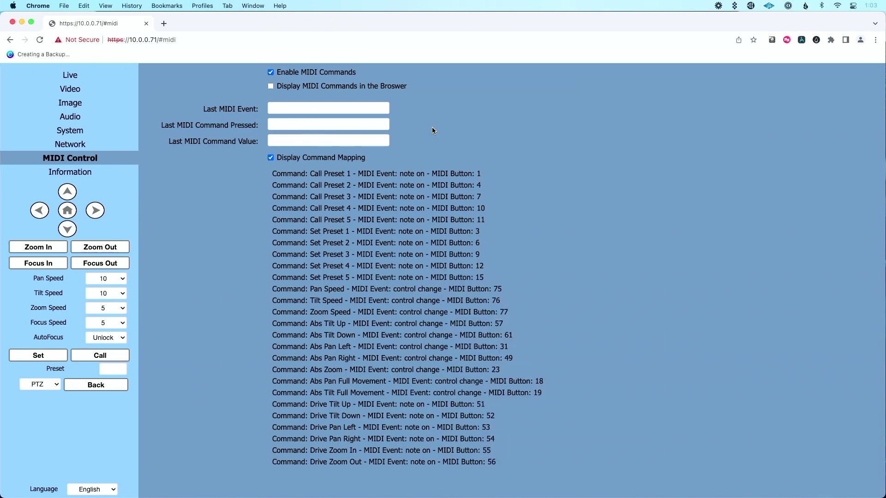
- On the PTZOptics MIDI Control page in Chrome, map Call Preset 1 to the note on event with MIDI button 127
{"action": "scroll", "coordinate": [433, 148], "scroll_direction": "up", "scroll_amount": 3}
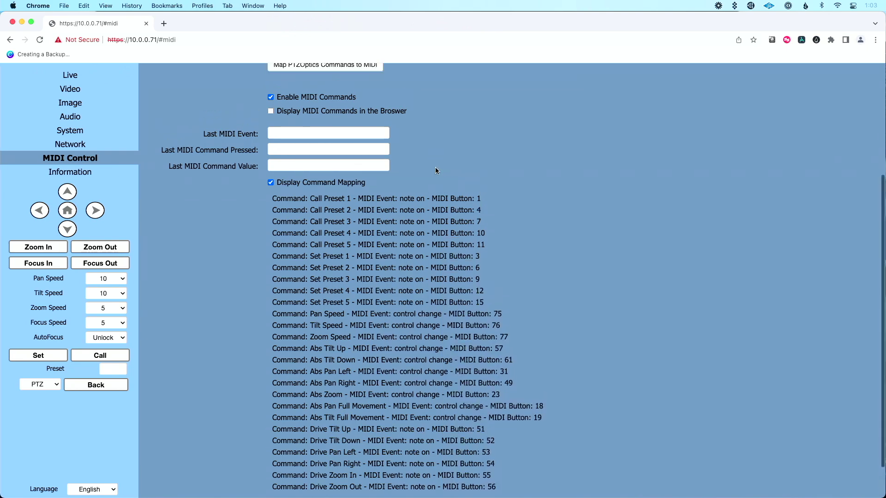
{"action": "scroll", "coordinate": [446, 191], "scroll_direction": "up", "scroll_amount": 1}
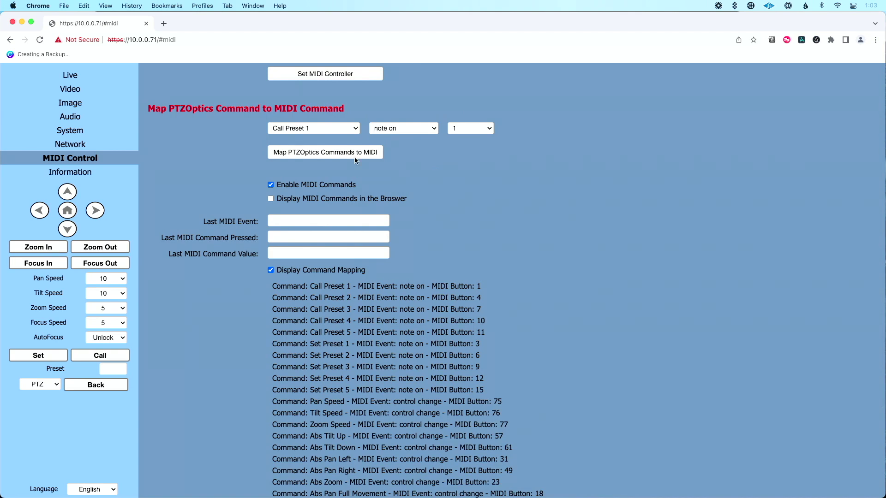
{"action": "left_click", "coordinate": [327, 131]}
{"action": "left_click", "coordinate": [327, 133]}
{"action": "left_click", "coordinate": [471, 131]}
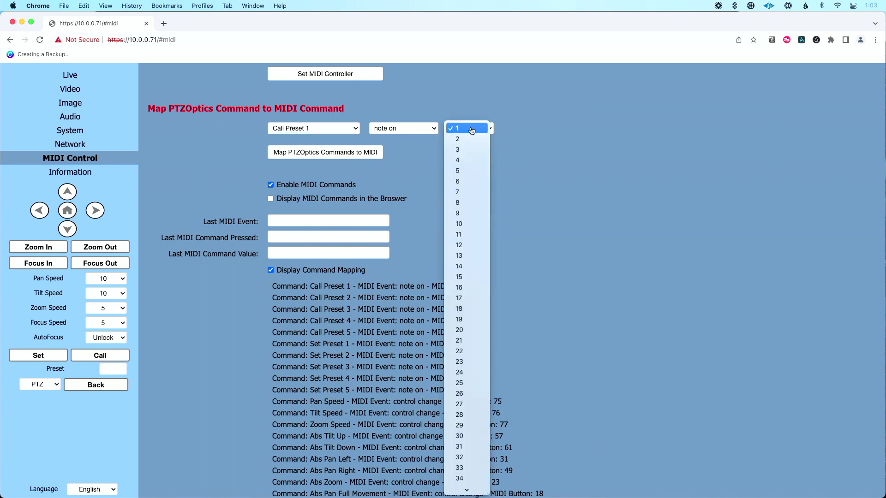
{"action": "scroll", "coordinate": [461, 273], "scroll_direction": "down", "scroll_amount": 10}
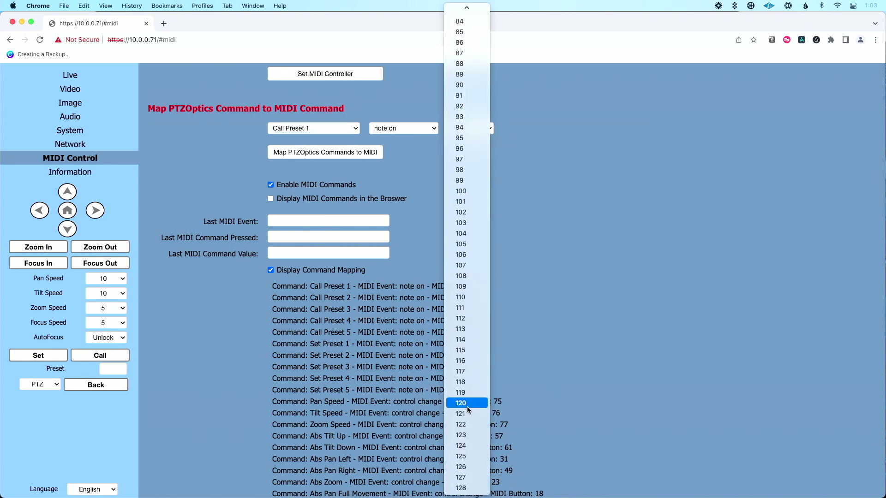
{"action": "left_click", "coordinate": [470, 479]}
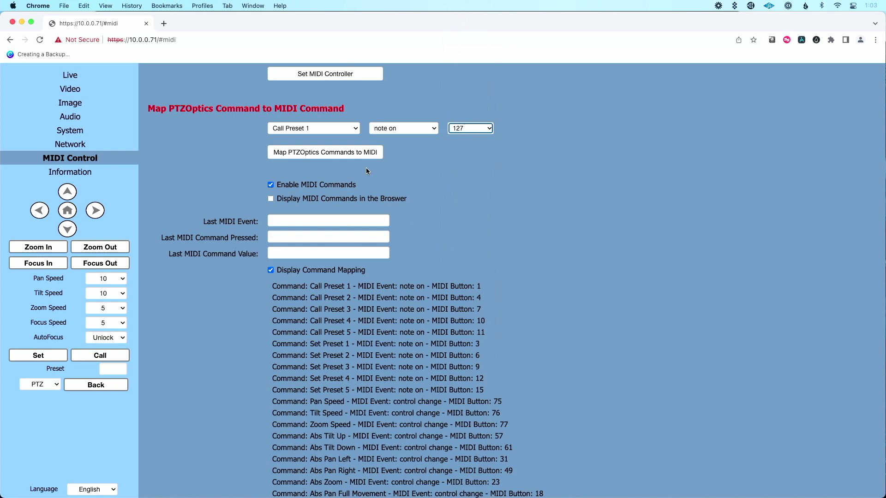
{"action": "left_click", "coordinate": [313, 153]}
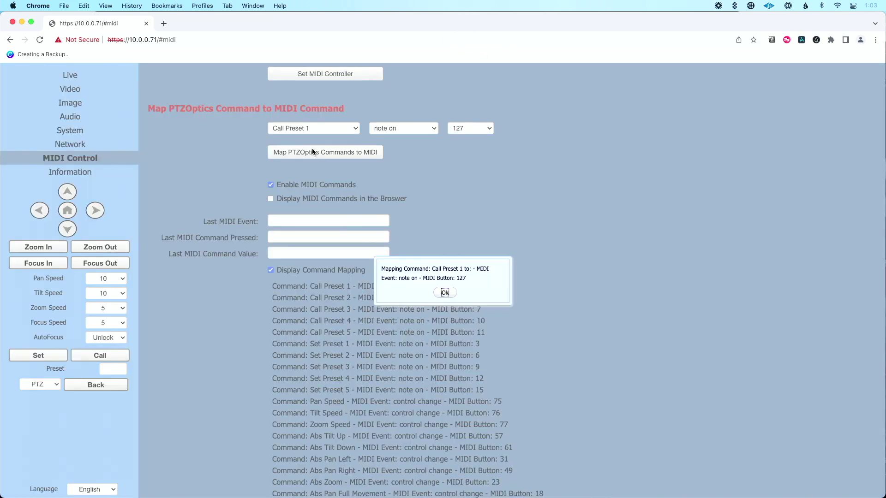
{"action": "left_click", "coordinate": [445, 293]}
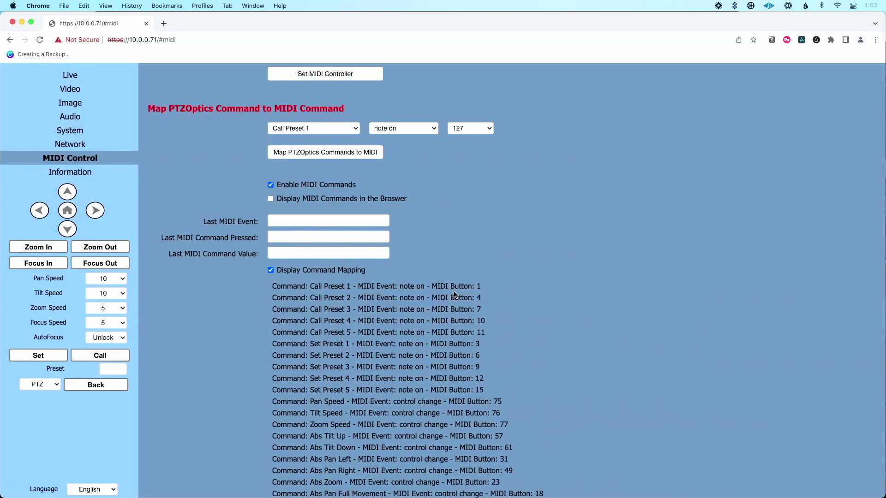
- In ProPresenter, set the note of slide 10's MIDI Note On action to G8 (127) and close the action settings
{"action": "key", "text": "super+Tab"}
{"action": "key", "text": "super+Tab"}
{"action": "key", "text": "super+Tab"}
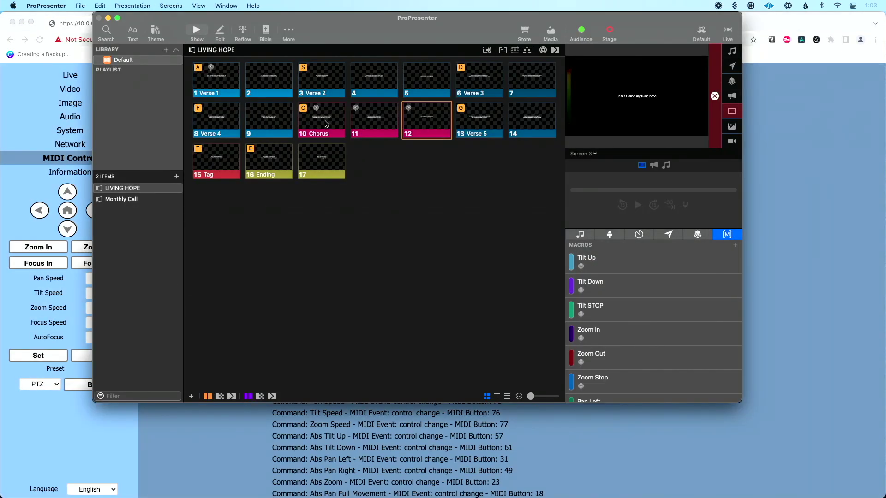
{"action": "right_click", "coordinate": [325, 124]}
{"action": "left_click", "coordinate": [380, 244]}
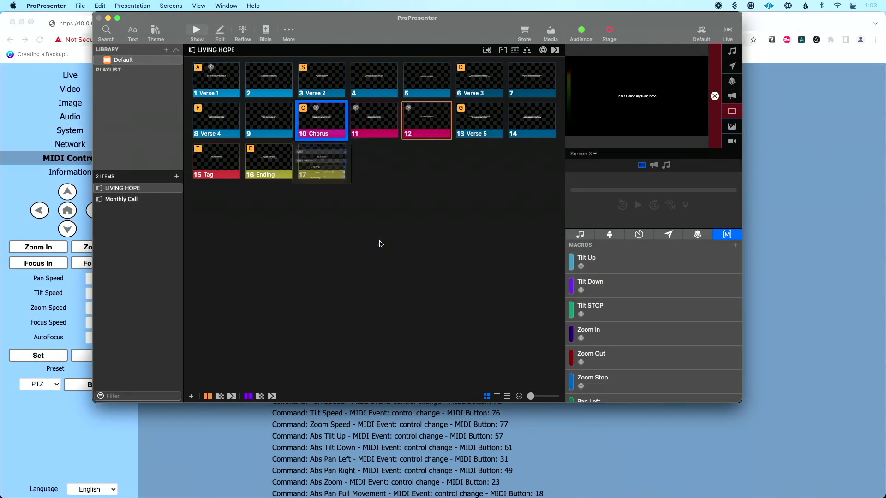
{"action": "left_click", "coordinate": [369, 215]}
{"action": "scroll", "coordinate": [356, 312], "scroll_direction": "down", "scroll_amount": 15}
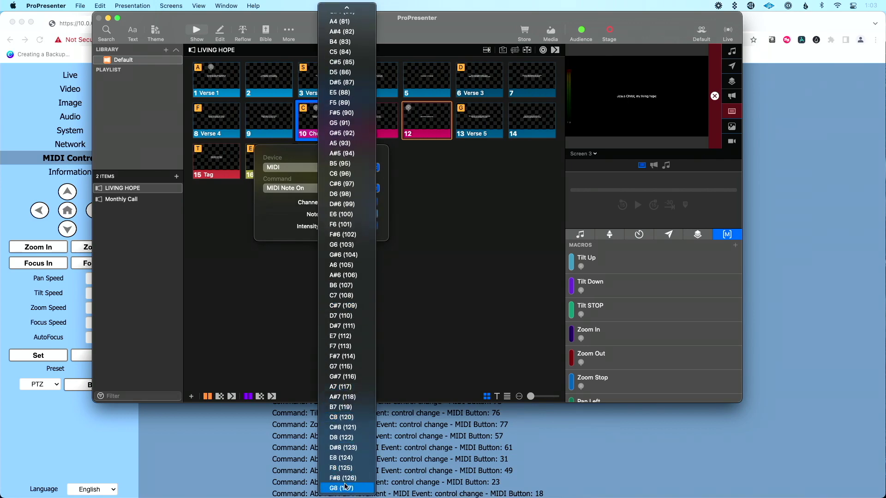
{"action": "left_click", "coordinate": [345, 488]}
{"action": "left_click", "coordinate": [410, 235]}
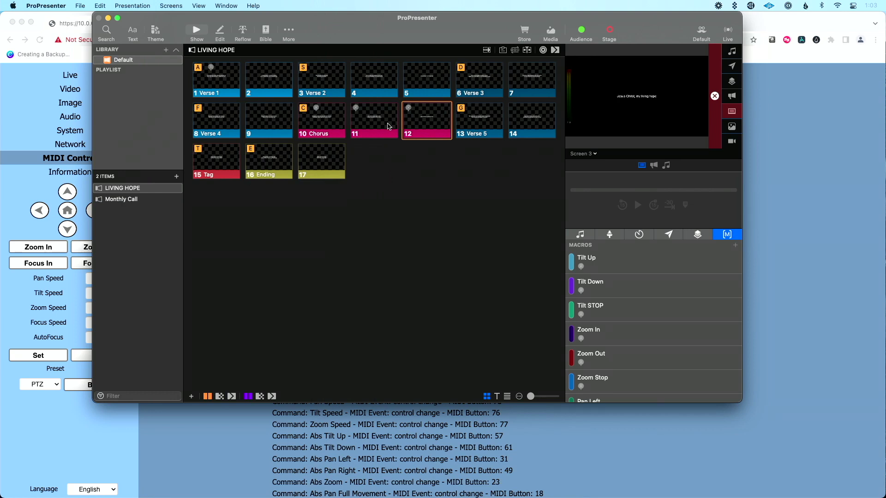
- Trigger slides 10, 11 and 12 repeatedly to test the camera preset calls
{"action": "left_click", "coordinate": [387, 126]}
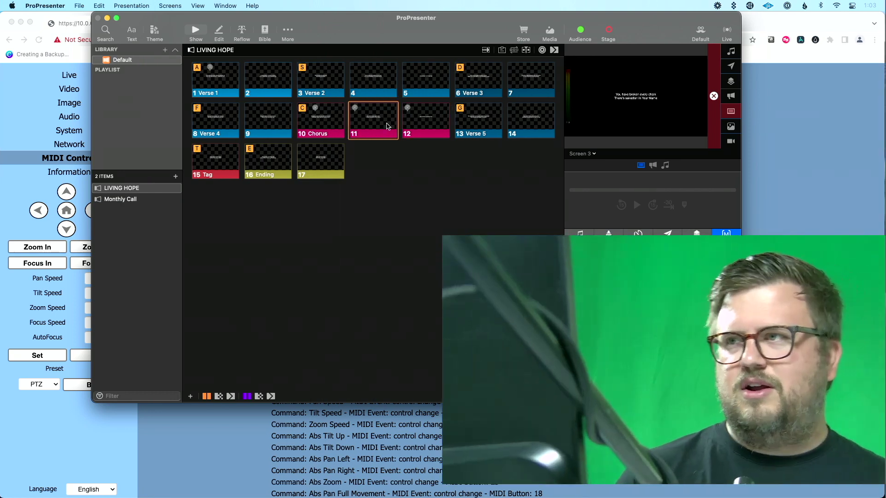
{"action": "left_click", "coordinate": [418, 127]}
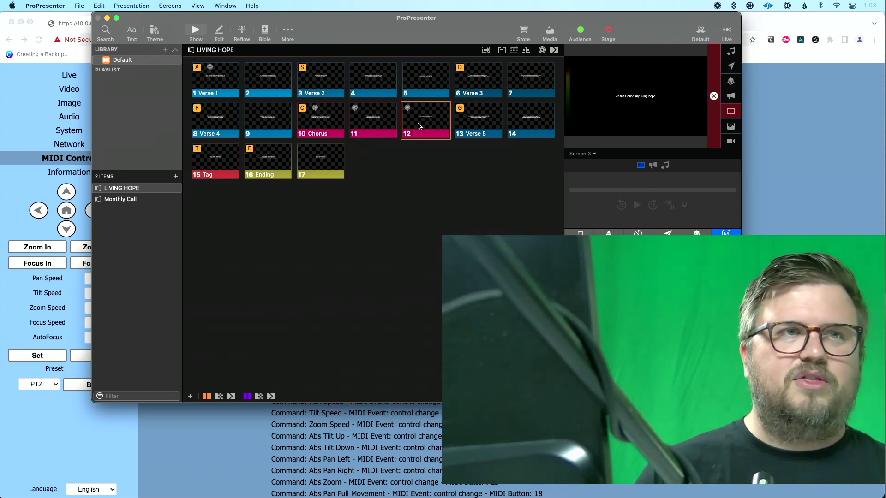
{"action": "left_click", "coordinate": [333, 117]}
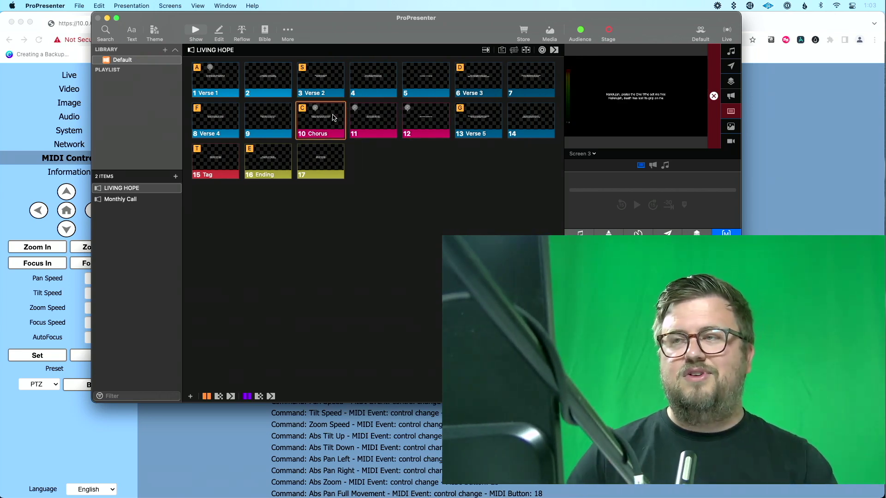
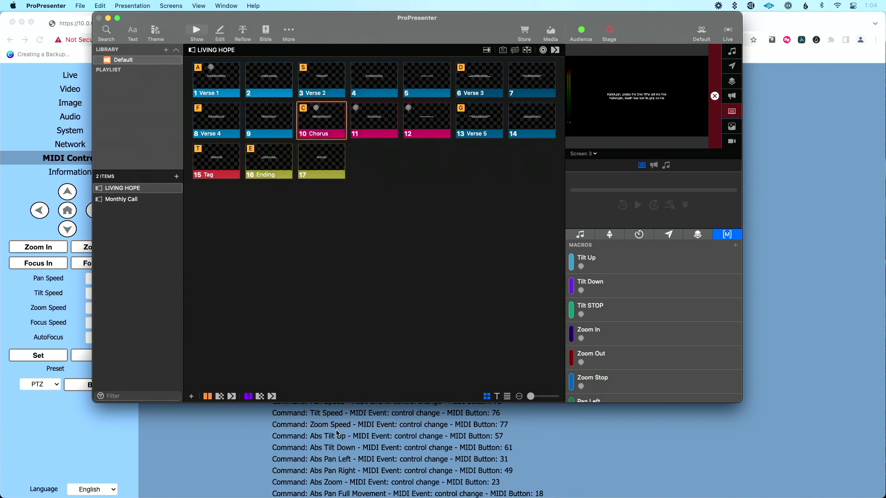
{"action": "left_click", "coordinate": [364, 124]}
{"action": "left_click", "coordinate": [329, 123]}
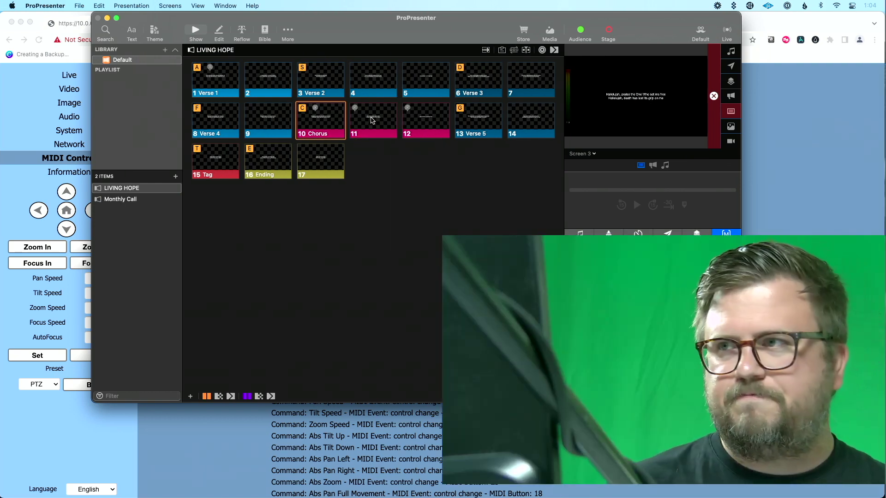
{"action": "left_click", "coordinate": [373, 121]}
{"action": "left_click", "coordinate": [412, 125]}
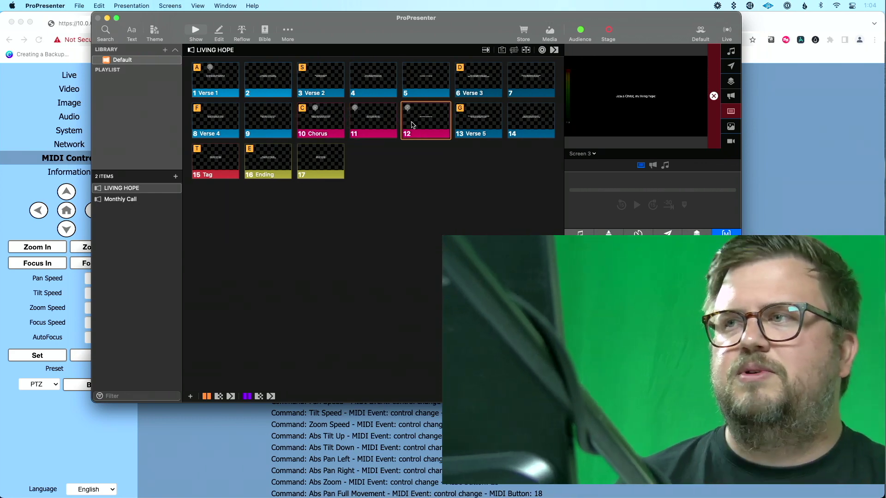
{"action": "left_click", "coordinate": [310, 117]}
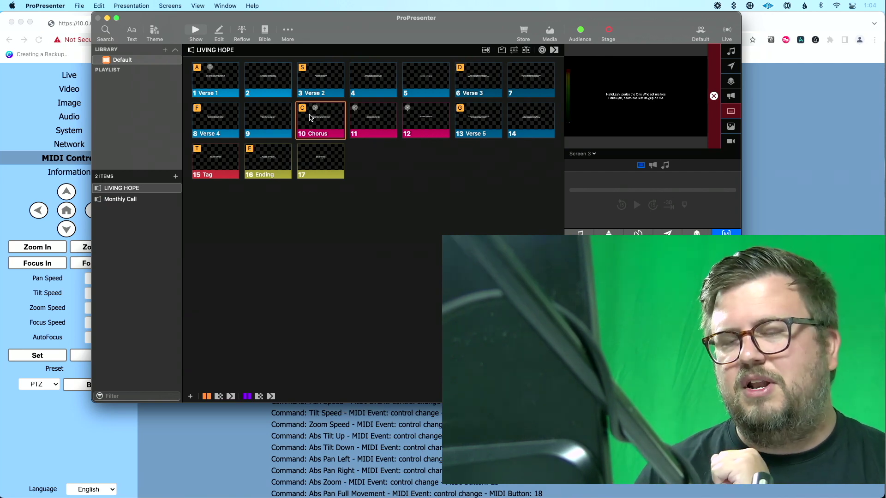
- Turn on the browser display of MIDI commands on the camera's MIDI page in Chrome, and check the note sent from ProPresenter
{"action": "left_click", "coordinate": [314, 430]}
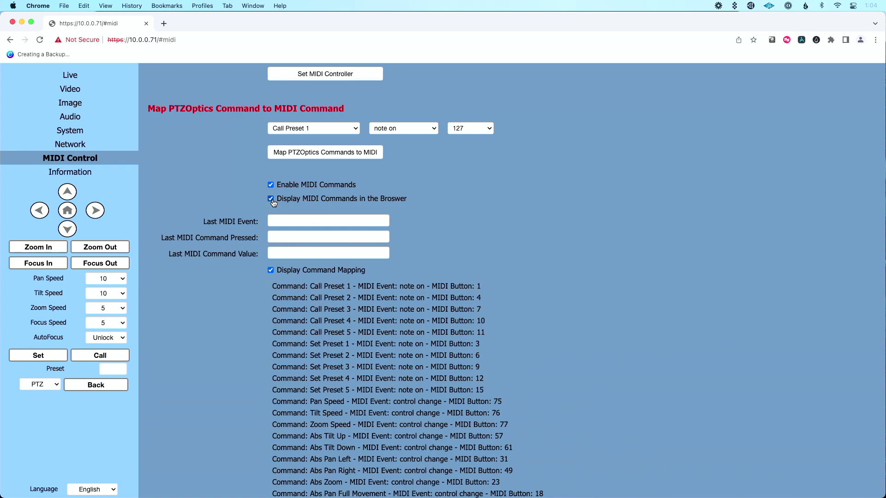
{"action": "key", "text": "super+Tab"}
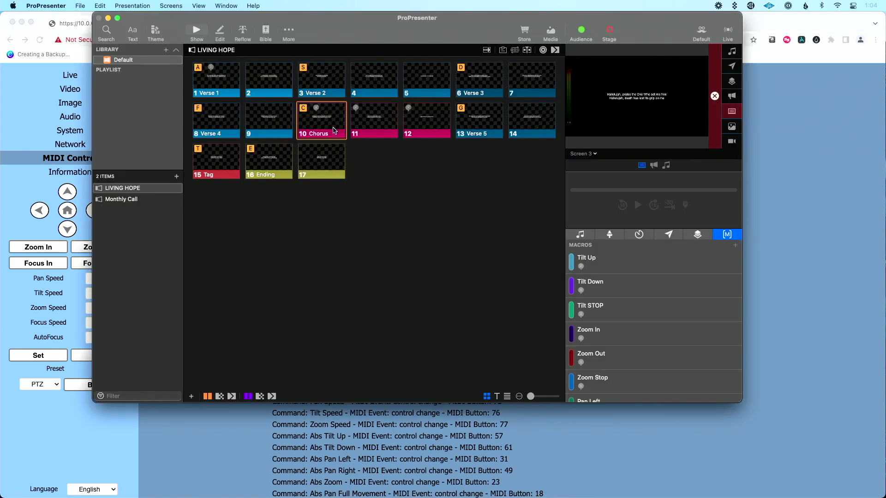
{"action": "key", "text": "super+Tab"}
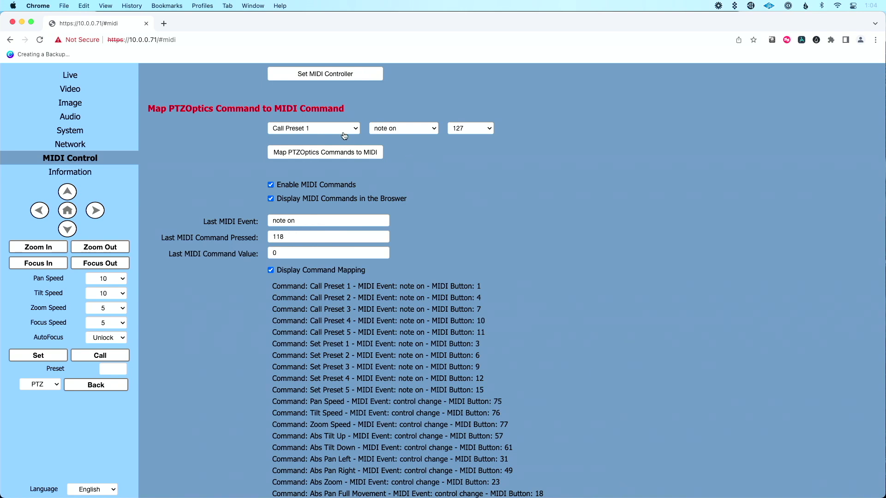
- Map Call Preset 1 to the note on event with MIDI button 118 and acknowledge the mapping
{"action": "left_click", "coordinate": [462, 133]}
{"action": "scroll", "coordinate": [472, 208], "scroll_direction": "up", "scroll_amount": 5}
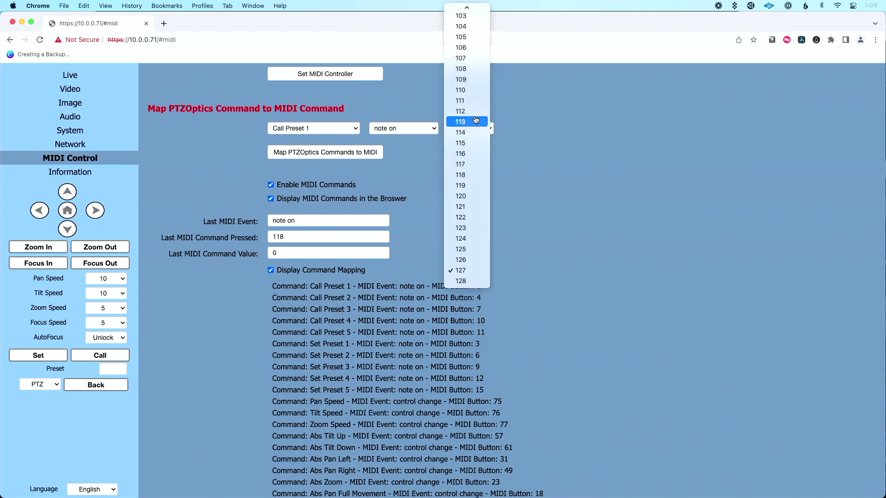
{"action": "left_click", "coordinate": [477, 263]}
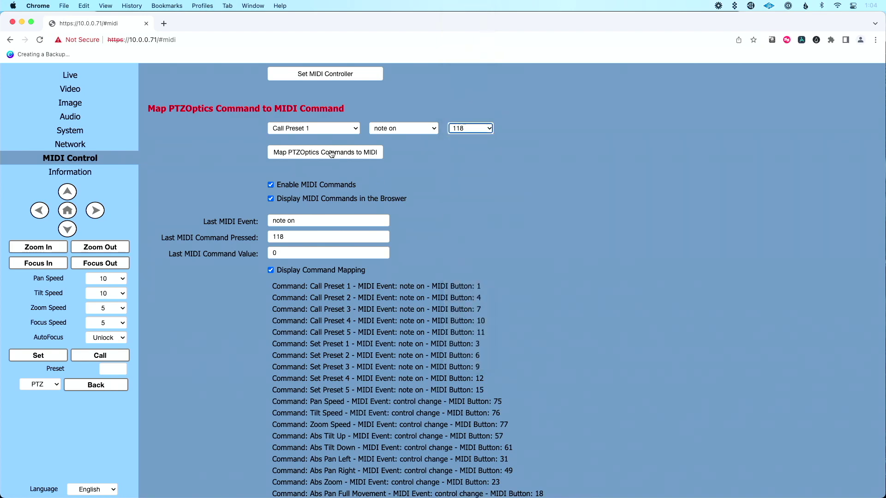
{"action": "left_click", "coordinate": [315, 152]}
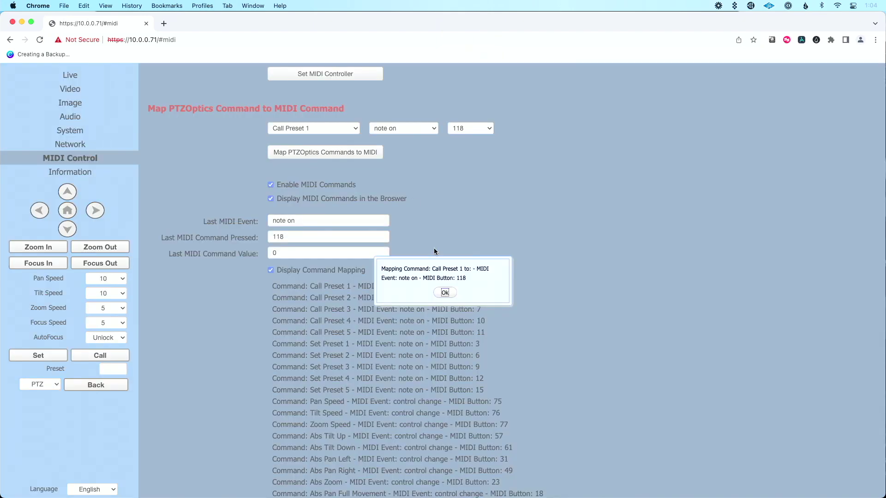
{"action": "left_click", "coordinate": [444, 293]}
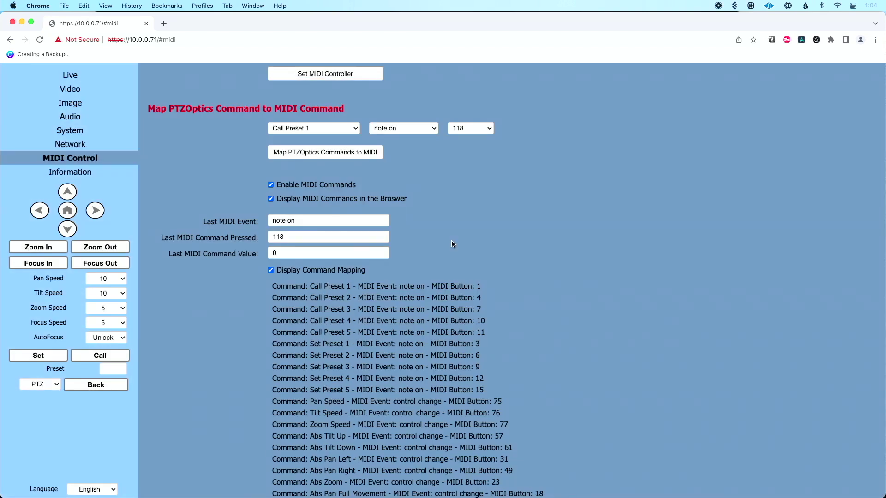
- Switch to ProPresenter and trigger slides 12, 11 and 10 in turn to test the remapped preset call
{"action": "key", "text": "super+Tab"}
{"action": "left_click", "coordinate": [416, 126]}
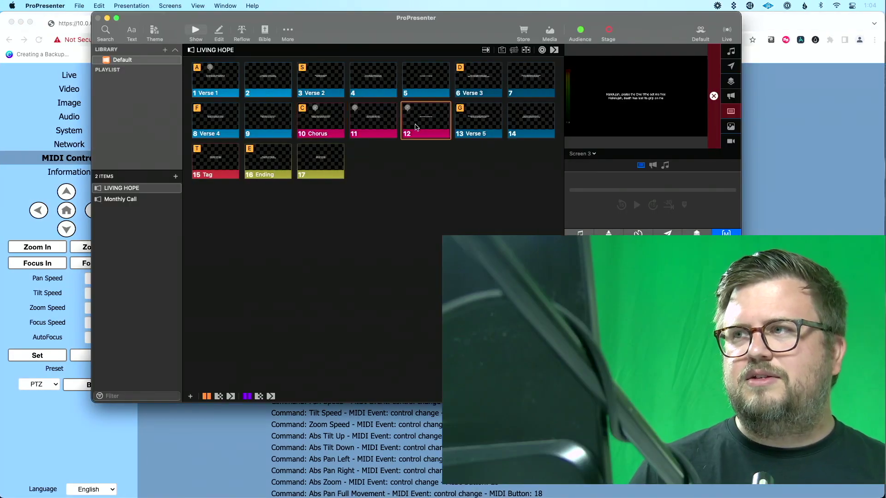
{"action": "left_click", "coordinate": [369, 118]}
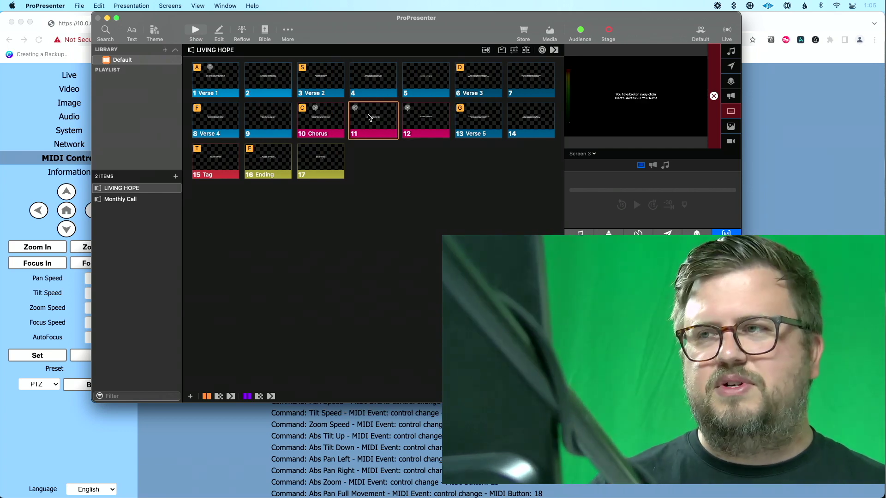
{"action": "left_click", "coordinate": [330, 120]}
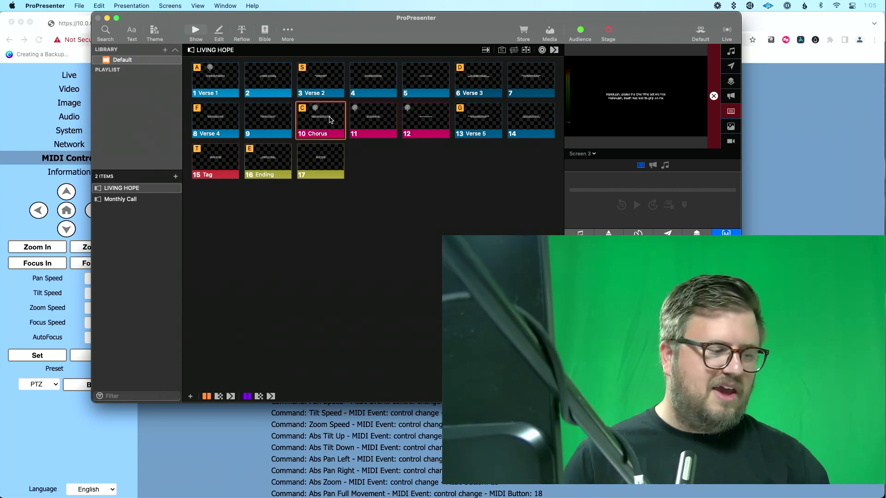
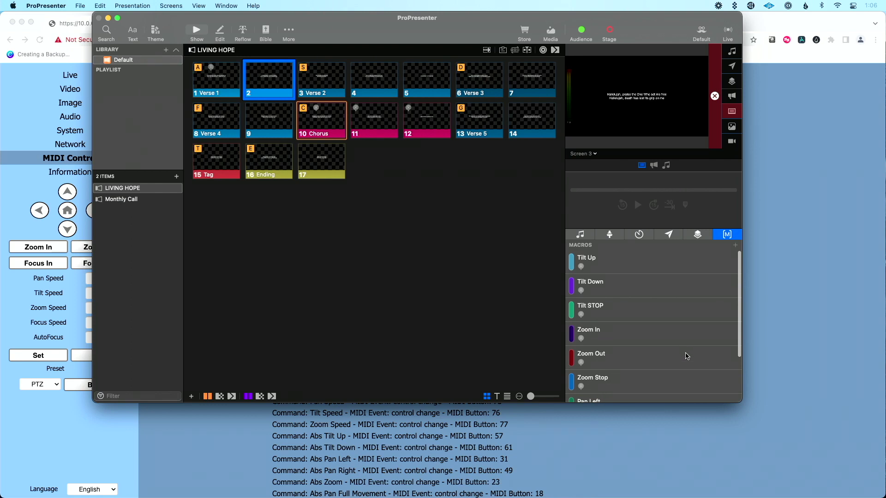
- Create a macro named Call Preset 1 and add a MIDI Note On communication action to it
{"action": "left_click", "coordinate": [736, 246]}
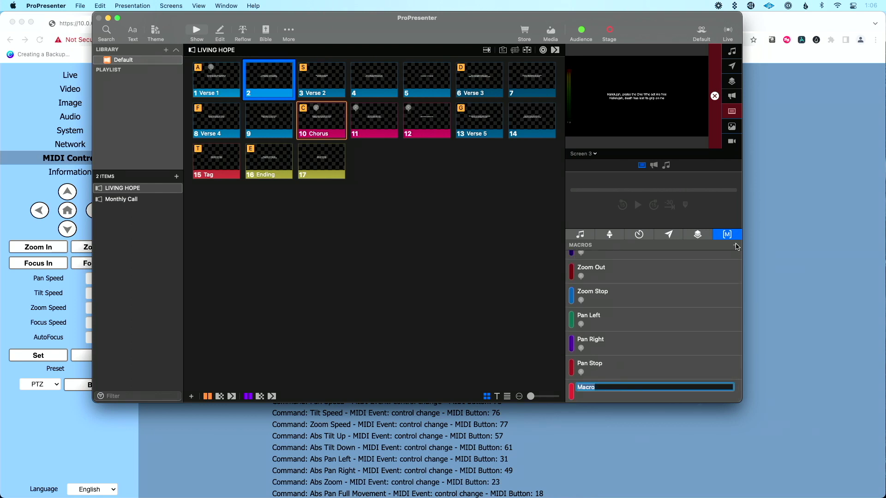
{"action": "key", "text": "Return"}
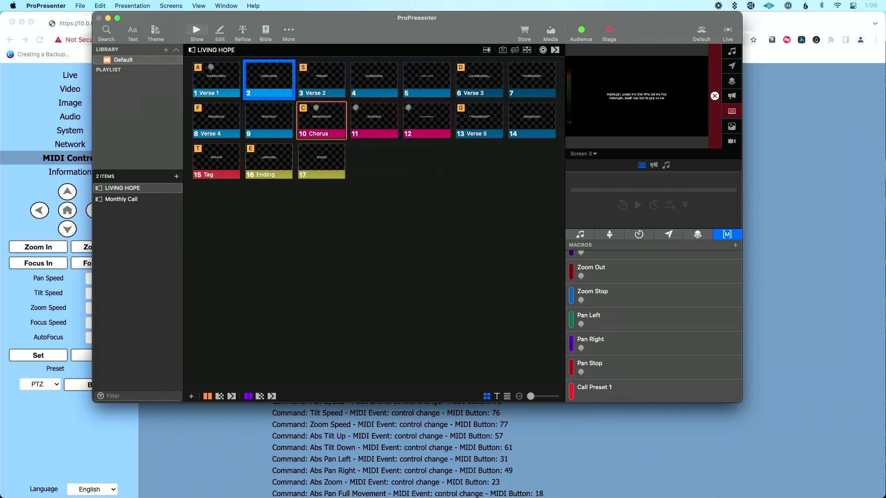
{"action": "right_click", "coordinate": [623, 389]}
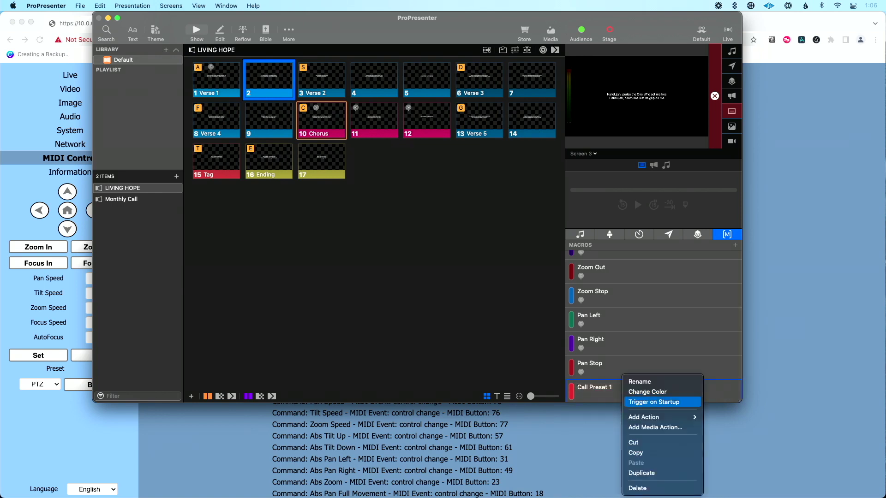
{"action": "mouse_move", "coordinate": [647, 419]}
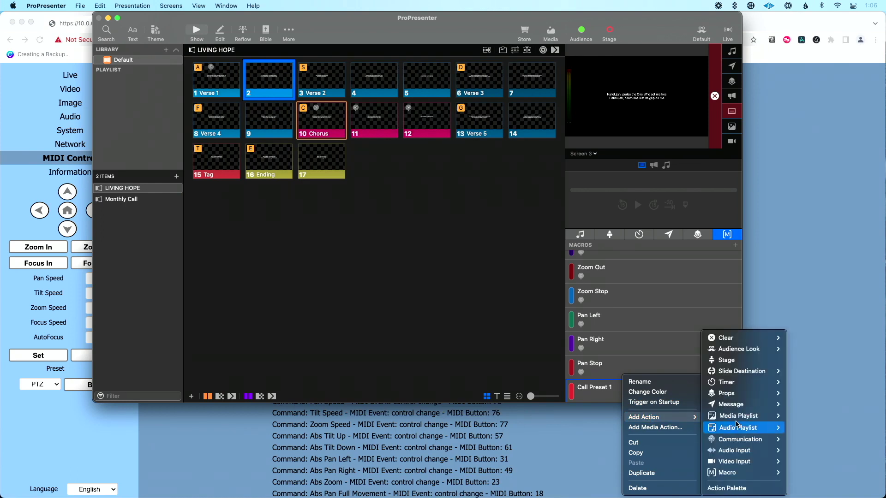
{"action": "mouse_move", "coordinate": [740, 439]}
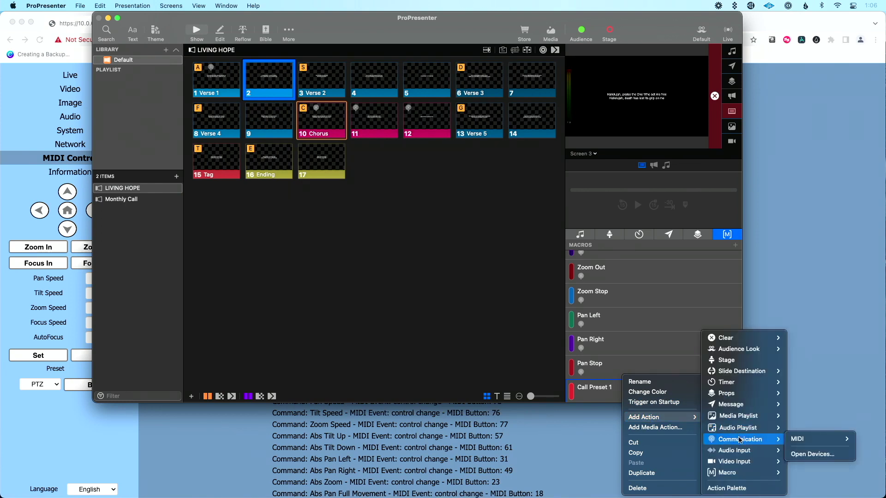
{"action": "mouse_move", "coordinate": [812, 439]}
{"action": "left_click", "coordinate": [775, 441]}
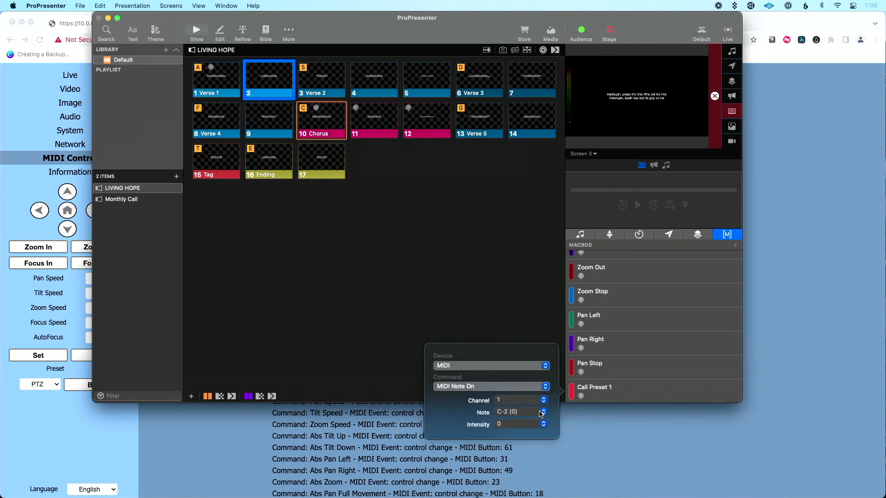
- Choose the MIDI note for the Call Preset 1 macro's action and close the action settings
{"action": "left_click", "coordinate": [540, 414]}
{"action": "left_click", "coordinate": [531, 424]}
{"action": "left_click", "coordinate": [518, 307]}
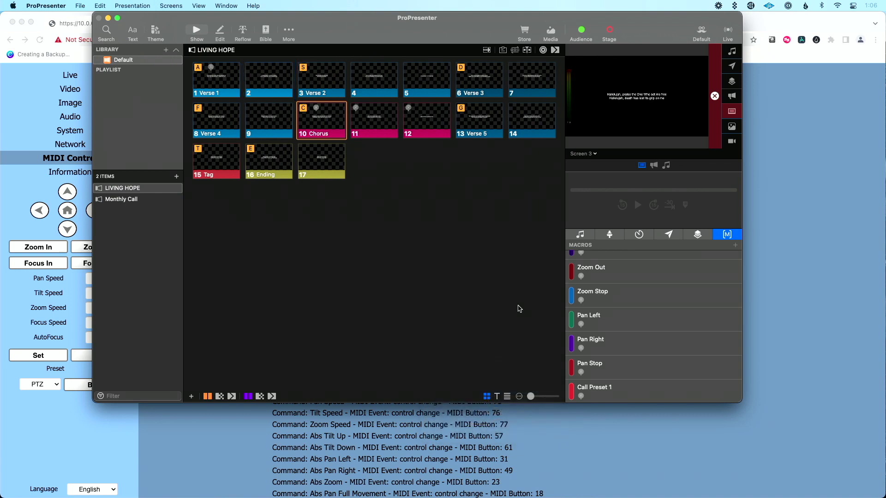
- Replace the MIDI Note On action on slide 10 with the Call Preset 1 macro
{"action": "right_click", "coordinate": [326, 121]}
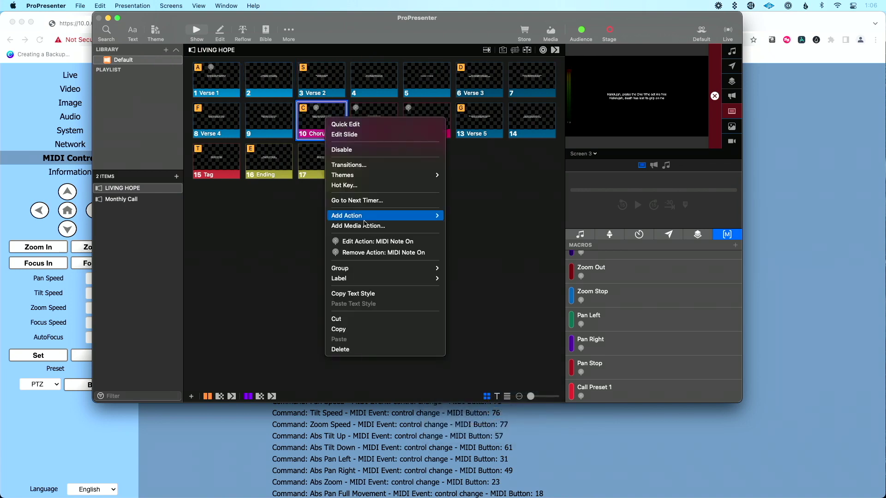
{"action": "left_click", "coordinate": [375, 250]}
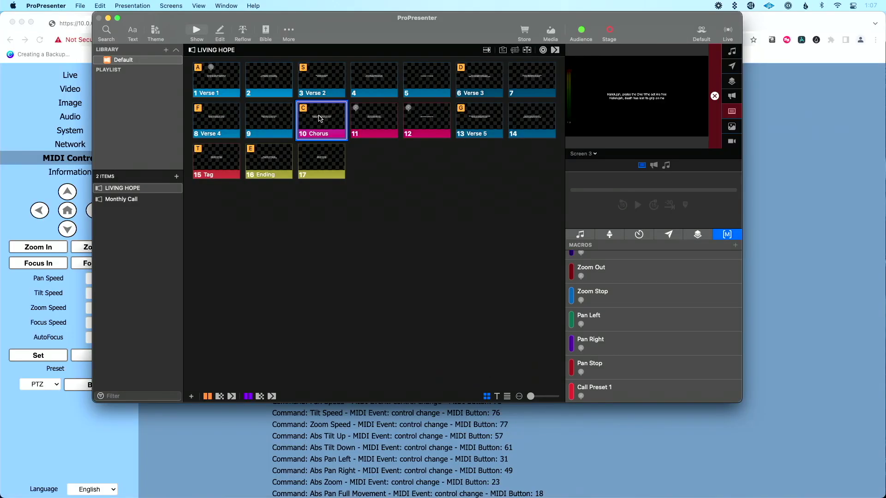
{"action": "right_click", "coordinate": [320, 118]}
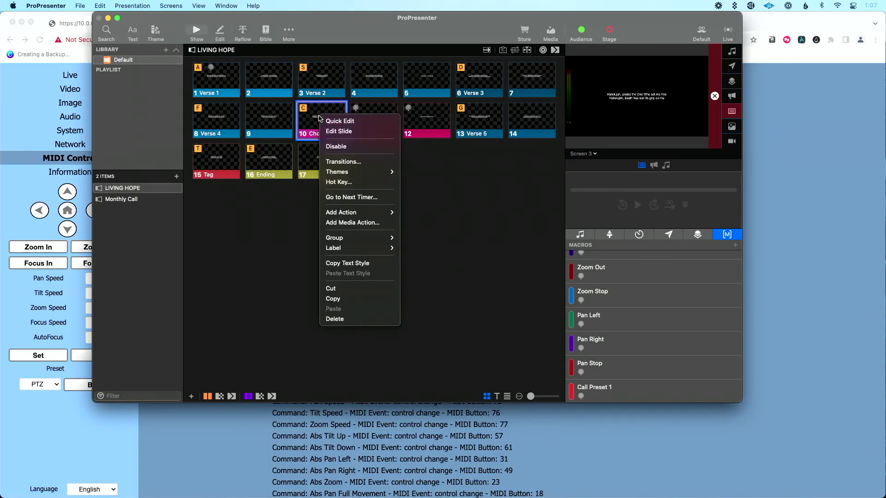
{"action": "mouse_move", "coordinate": [365, 214]}
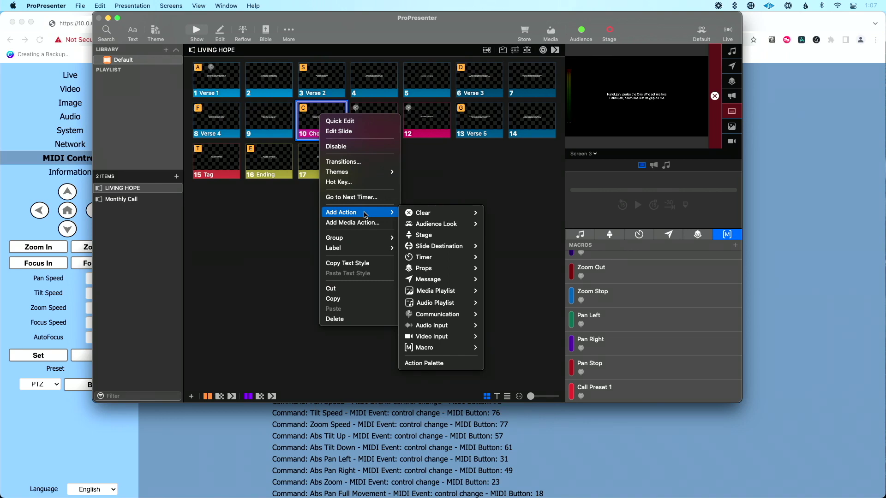
{"action": "mouse_move", "coordinate": [463, 347]}
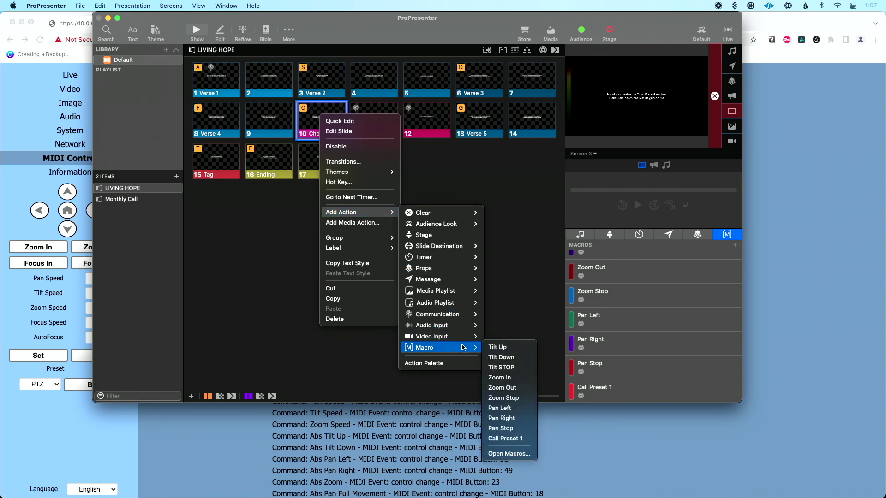
{"action": "left_click", "coordinate": [515, 437]}
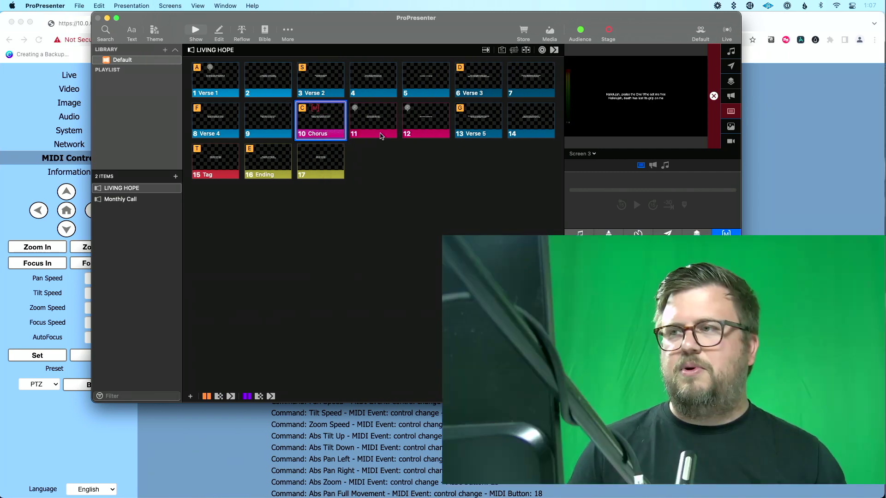
- Trigger slides 12, 11 and 10 in turn to test the Call Preset 1 macro on slide 10
{"action": "left_click", "coordinate": [419, 112]}
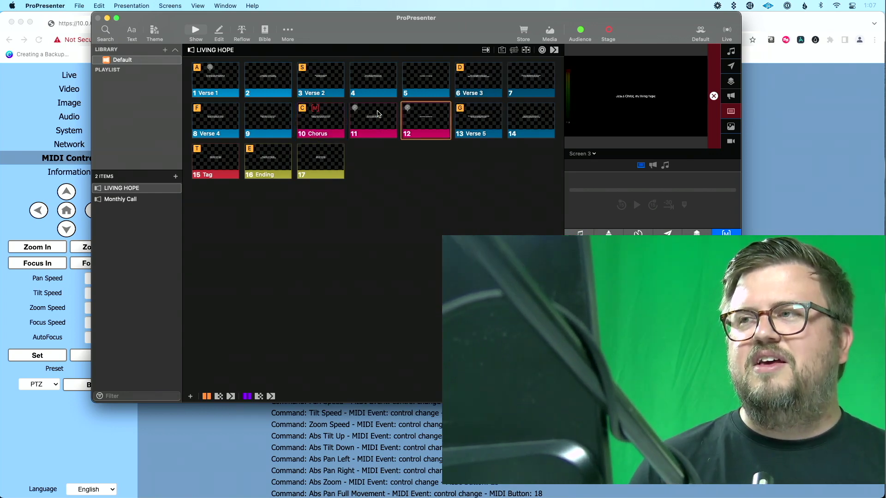
{"action": "left_click", "coordinate": [375, 115]}
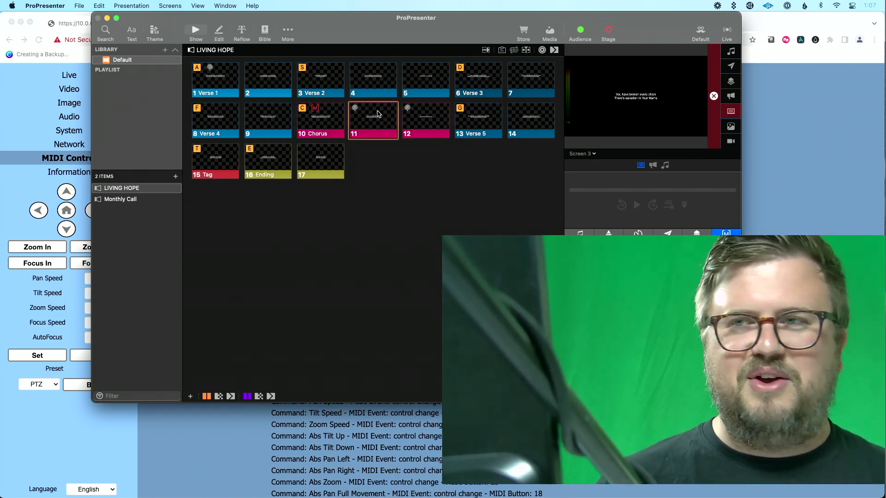
{"action": "left_click", "coordinate": [319, 123]}
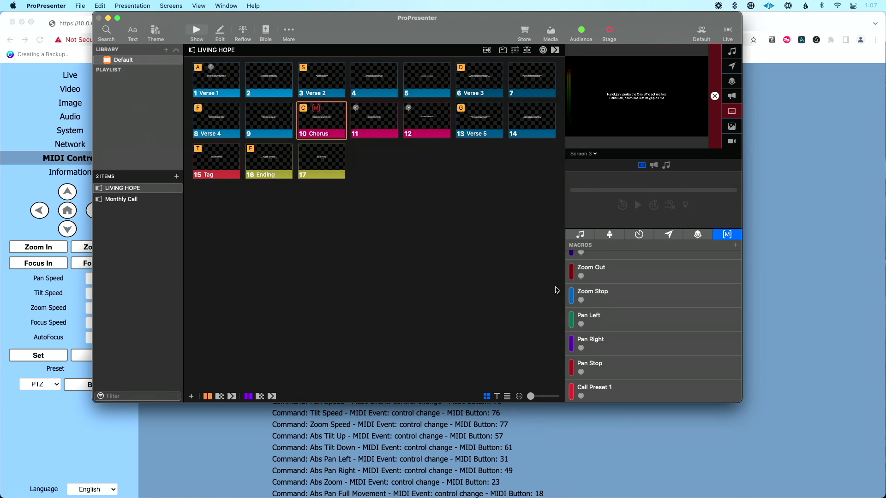
{"action": "scroll", "coordinate": [644, 314], "scroll_direction": "down", "scroll_amount": 1}
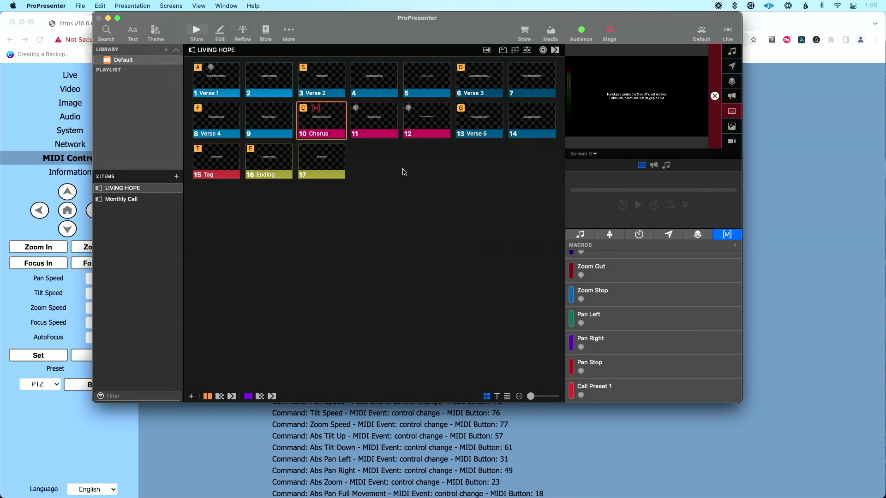
- Check which macros can be added to slide 4 as an action, and dismiss the list without adding one
{"action": "right_click", "coordinate": [373, 83]}
{"action": "mouse_move", "coordinate": [418, 174]}
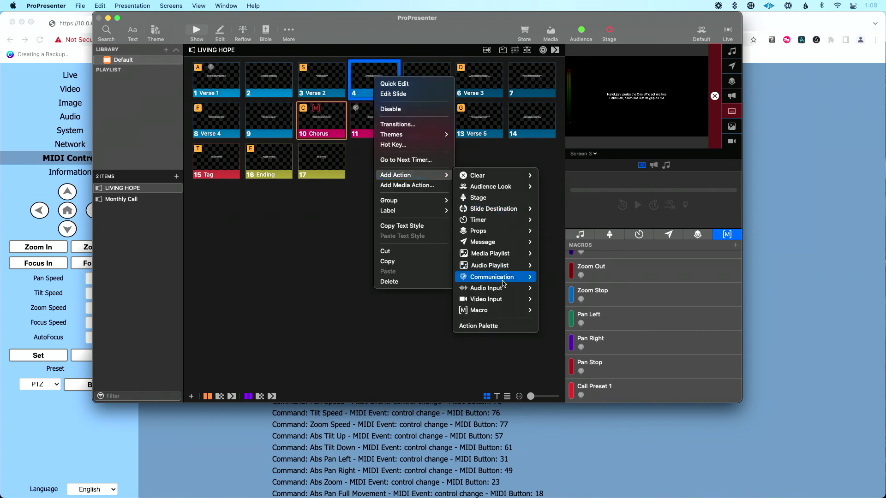
{"action": "mouse_move", "coordinate": [508, 312]}
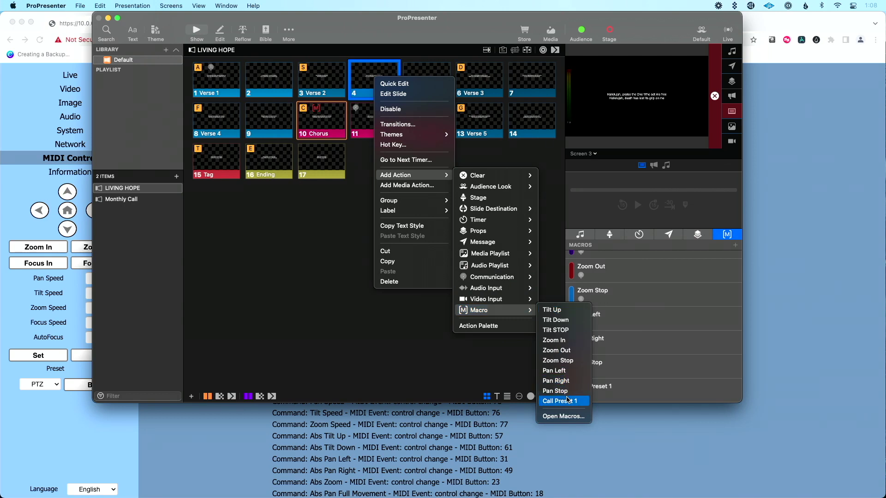
{"action": "left_click", "coordinate": [497, 354]}
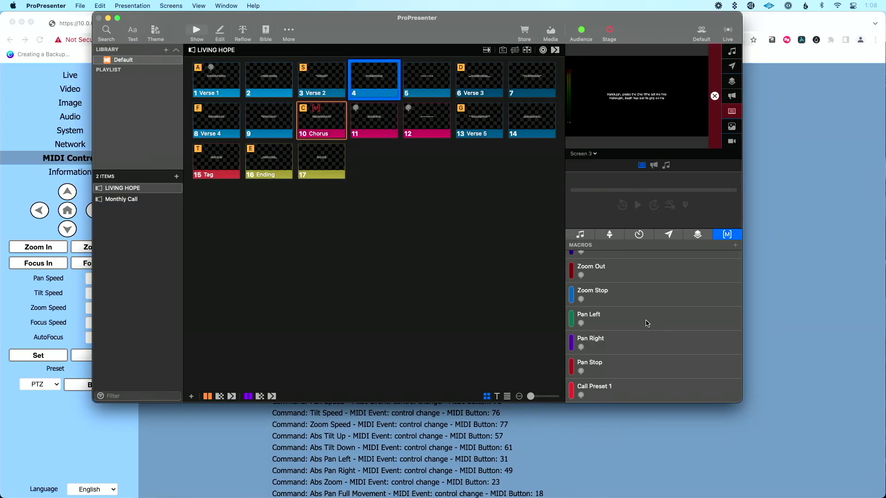
- Look through the tilt, zoom and pan macros, and switch to Chrome to compare them with the Drive commands in the camera's MIDI mapping
{"action": "scroll", "coordinate": [646, 323], "scroll_direction": "up", "scroll_amount": 4}
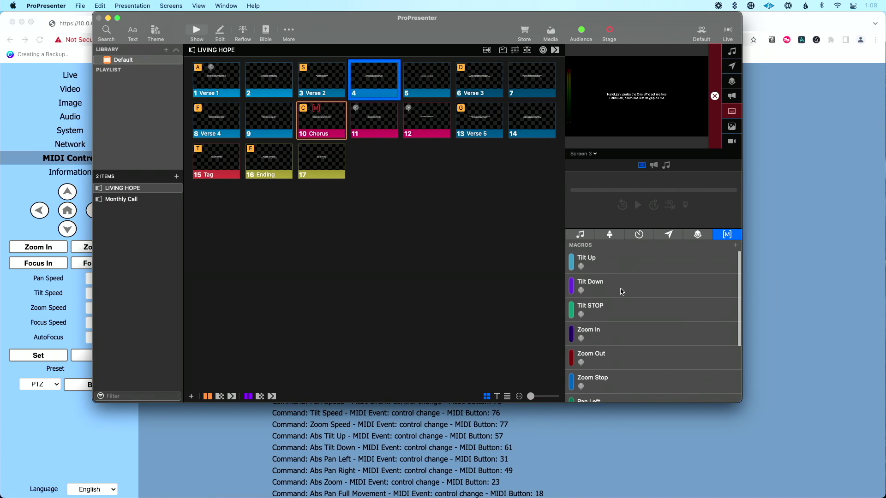
{"action": "scroll", "coordinate": [623, 310], "scroll_direction": "down", "scroll_amount": 4}
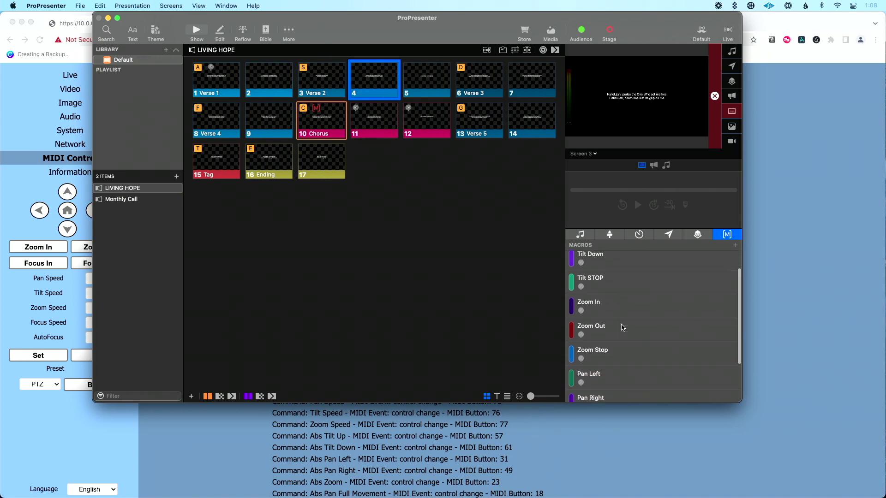
{"action": "scroll", "coordinate": [627, 333], "scroll_direction": "down", "scroll_amount": 1}
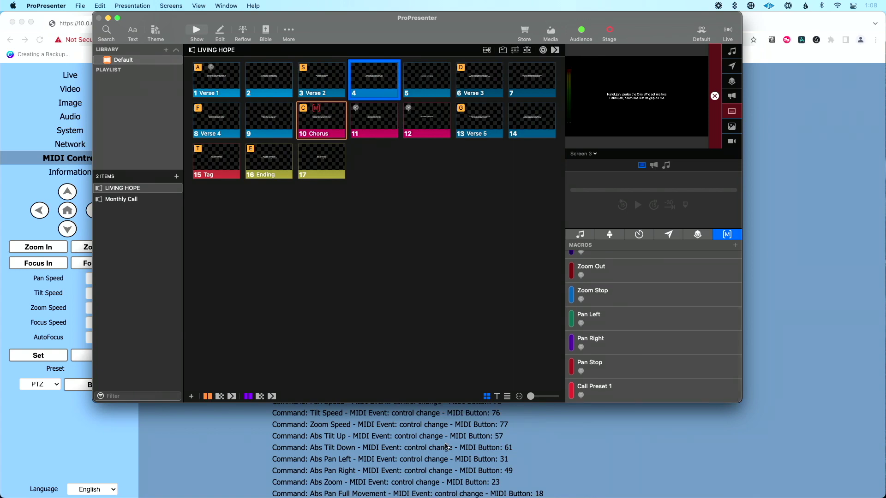
{"action": "left_click", "coordinate": [445, 447]}
{"action": "scroll", "coordinate": [425, 407], "scroll_direction": "down", "scroll_amount": 5}
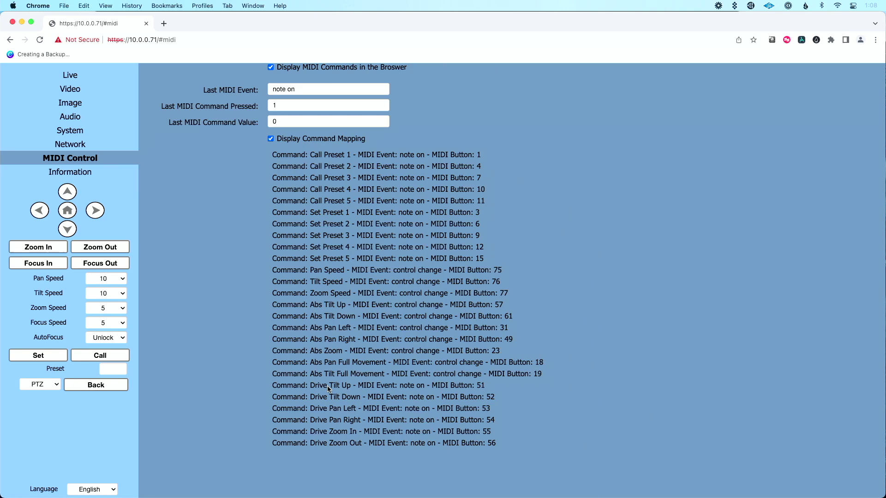
{"action": "key", "text": "super+Tab"}
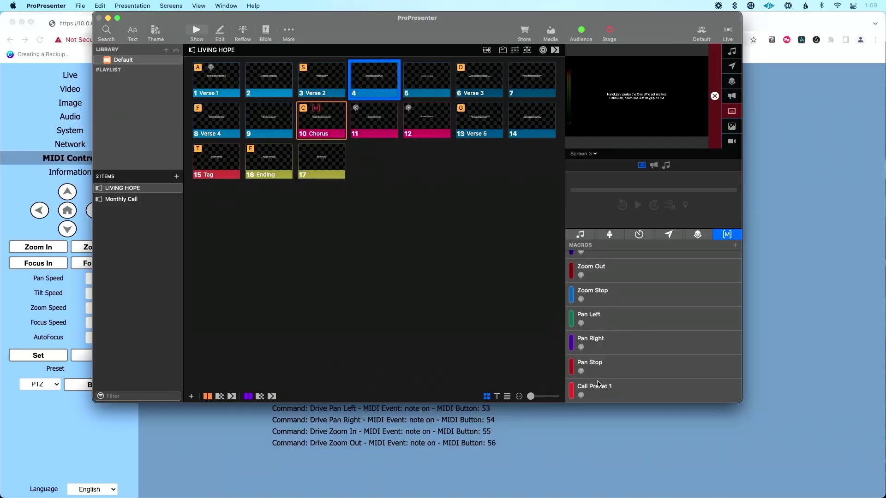
{"action": "left_click", "coordinate": [457, 447]}
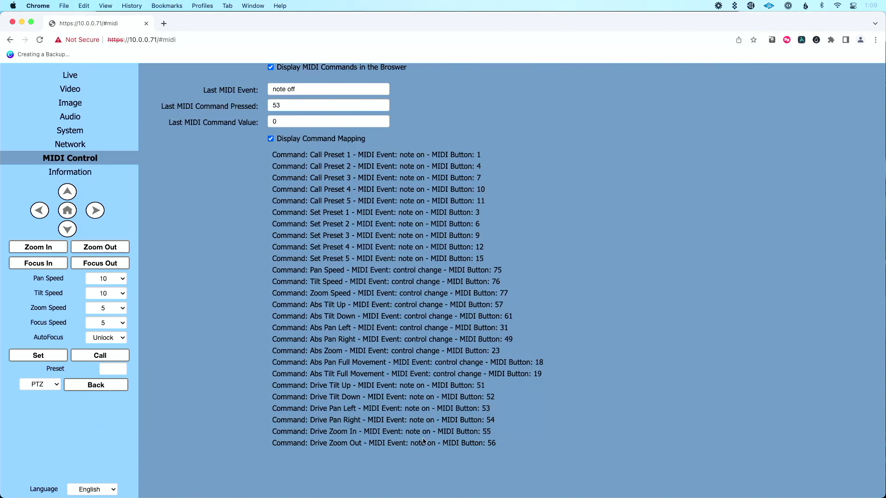
- Switch to ProPresenter and inspect the MIDI action settings of the Zoom In, Zoom Out and Zoom Stop macros
{"action": "key", "text": "super+Tab"}
{"action": "scroll", "coordinate": [621, 333], "scroll_direction": "down", "scroll_amount": 2}
{"action": "scroll", "coordinate": [622, 333], "scroll_direction": "up", "scroll_amount": 2}
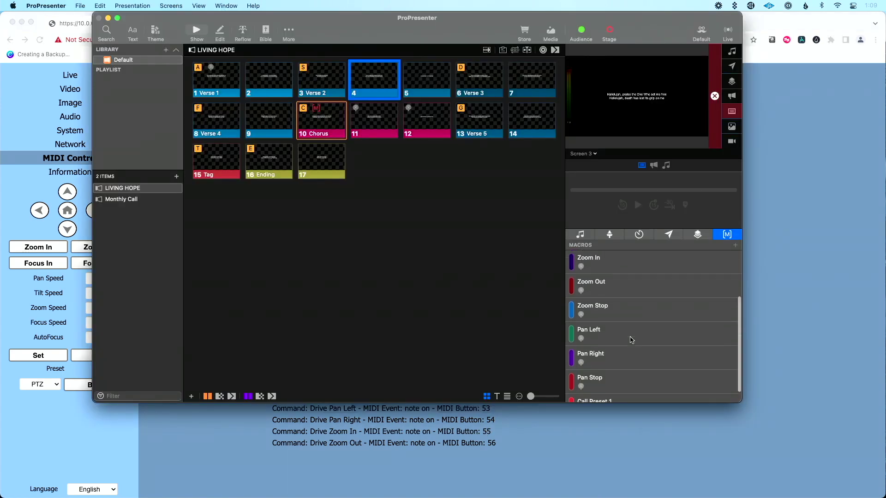
{"action": "right_click", "coordinate": [621, 282]}
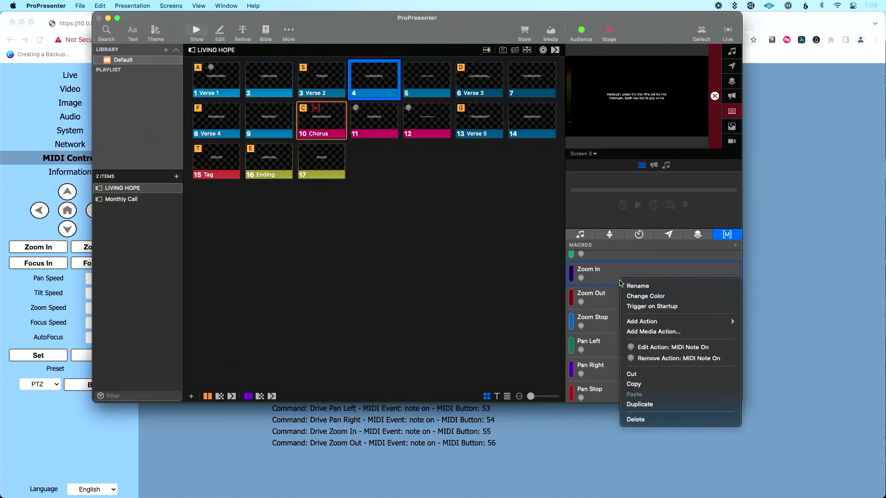
{"action": "left_click", "coordinate": [663, 347]}
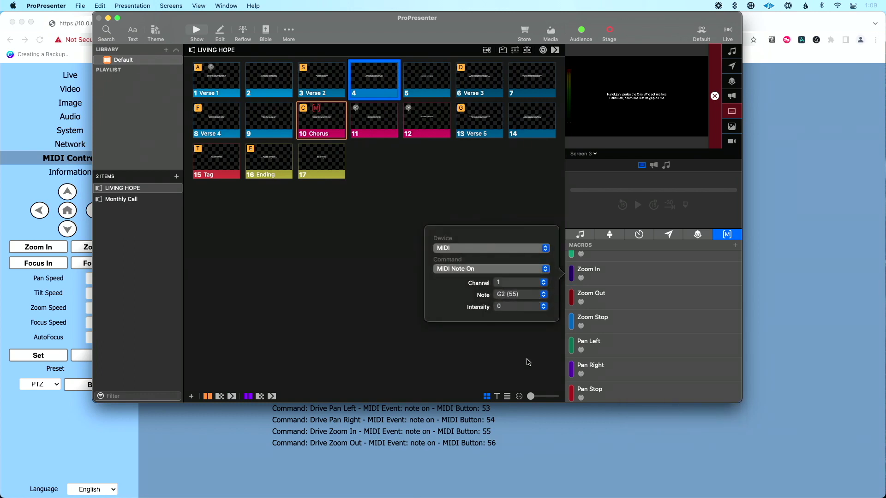
{"action": "left_click", "coordinate": [528, 362]}
{"action": "right_click", "coordinate": [616, 304]}
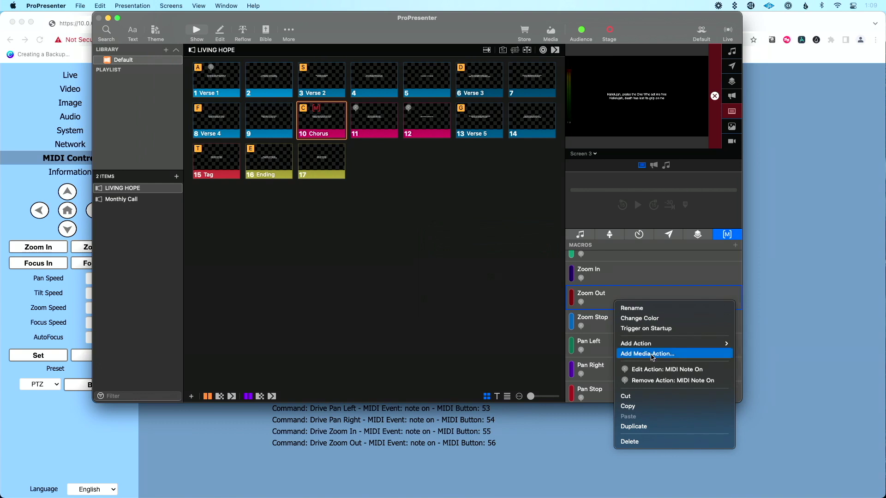
{"action": "left_click", "coordinate": [655, 369]}
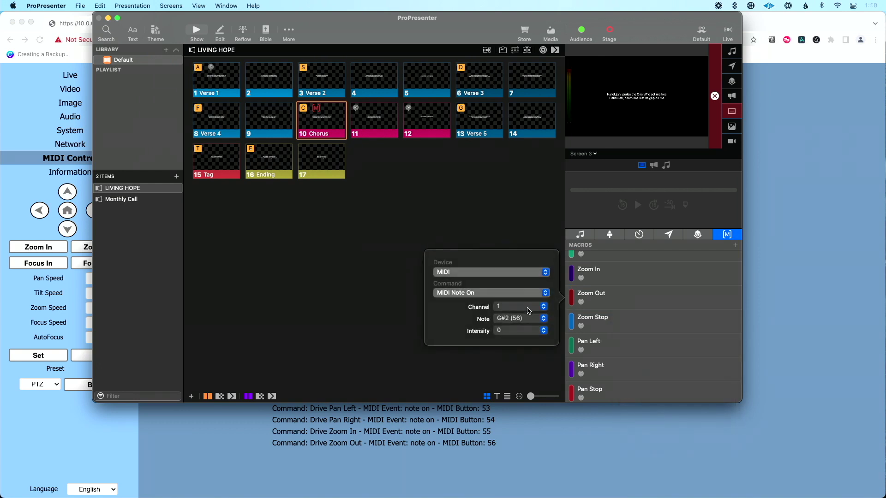
{"action": "left_click", "coordinate": [533, 364]}
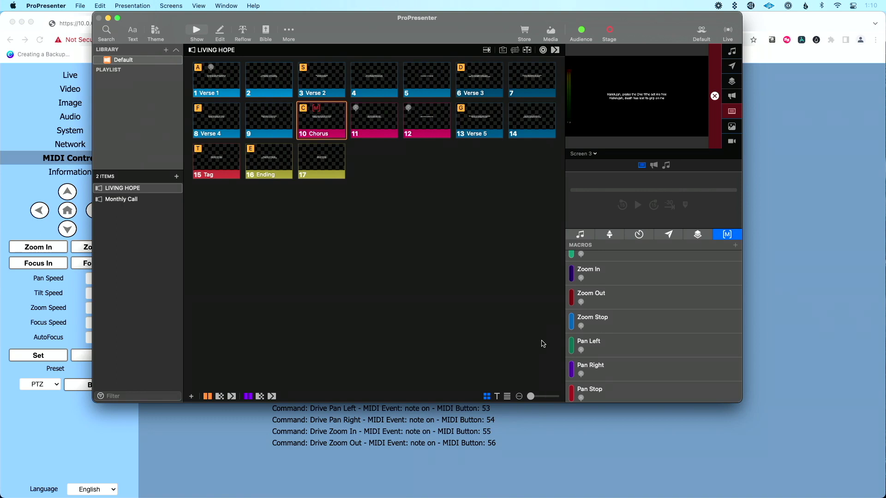
{"action": "right_click", "coordinate": [612, 318]}
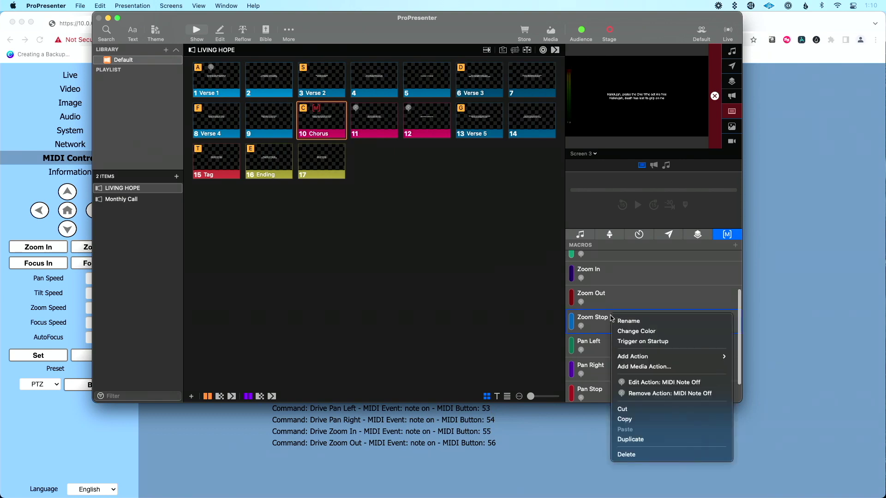
{"action": "left_click", "coordinate": [646, 382]}
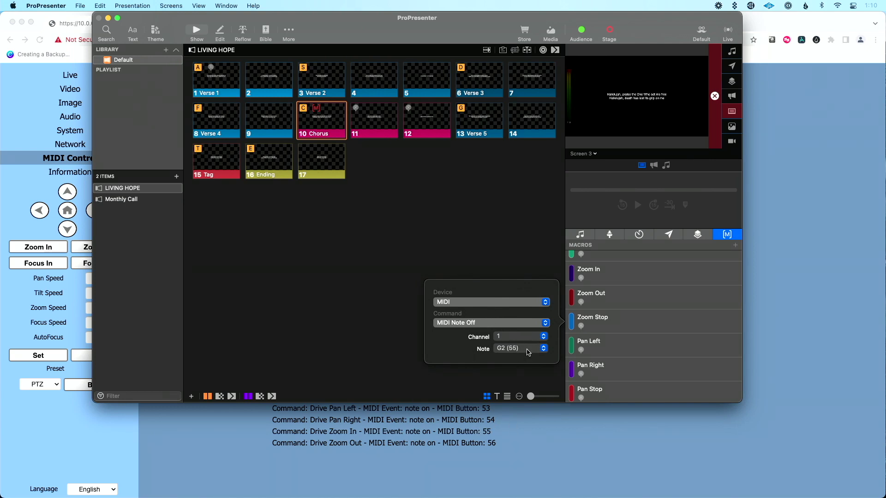
{"action": "left_click", "coordinate": [496, 374]}
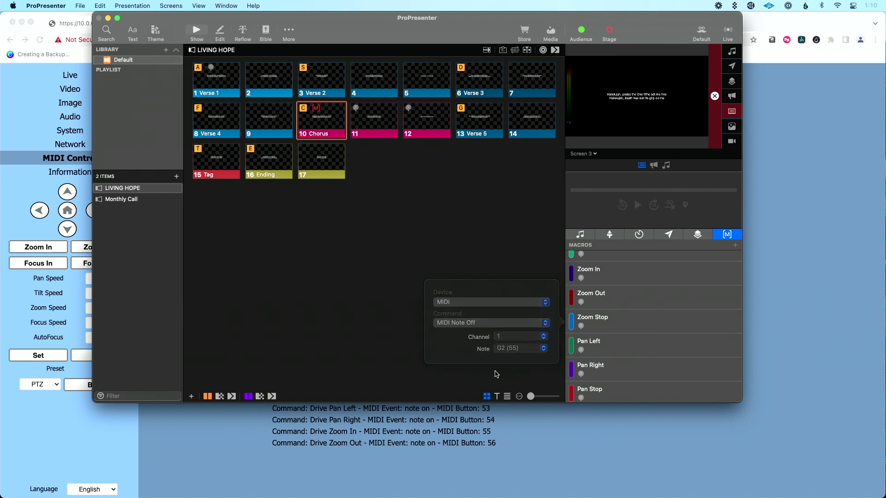
- Inspect the MIDI action settings of the Pan Left, Pan Right and Pan Stop macros
{"action": "scroll", "coordinate": [608, 341], "scroll_direction": "down", "scroll_amount": 2}
{"action": "right_click", "coordinate": [616, 321]}
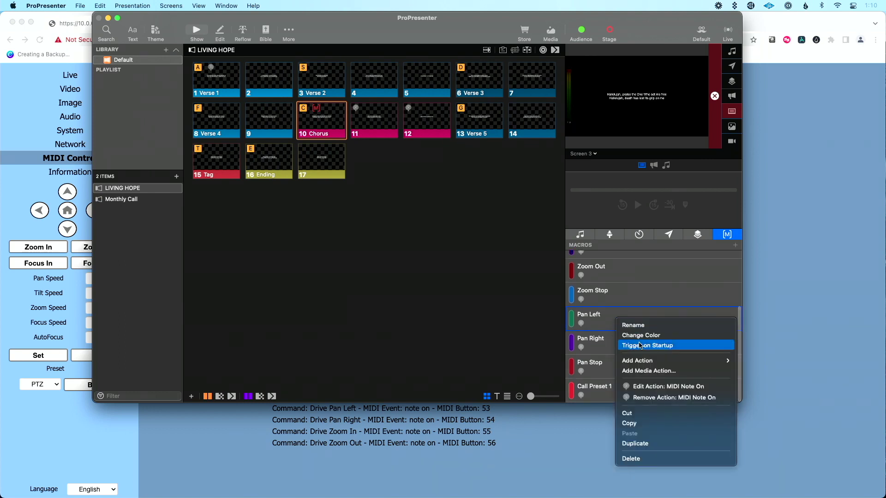
{"action": "left_click", "coordinate": [504, 320]}
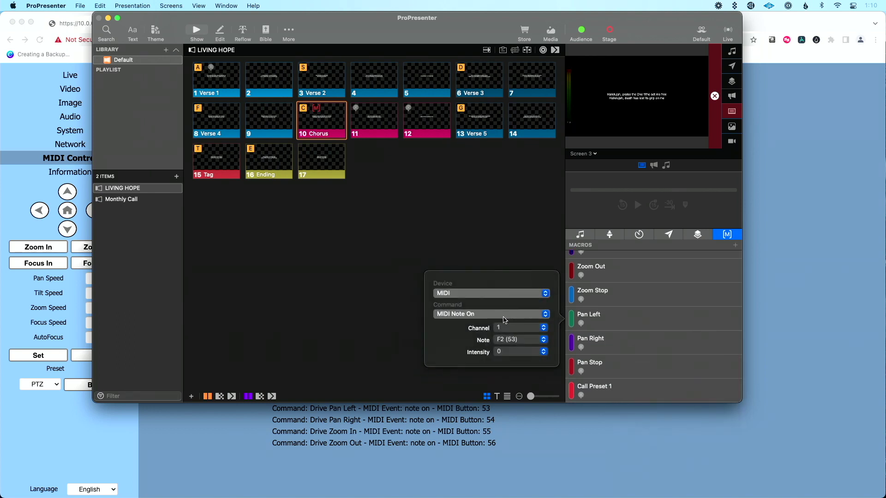
{"action": "left_click", "coordinate": [535, 252]}
{"action": "right_click", "coordinate": [599, 338]}
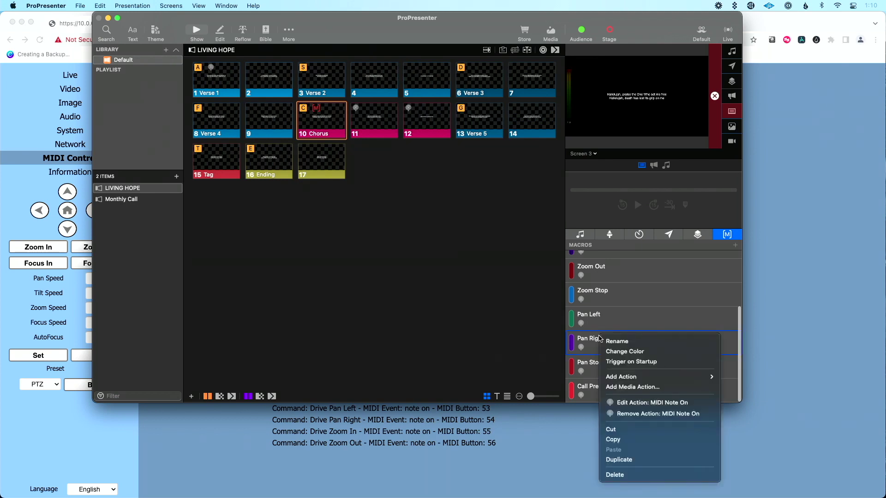
{"action": "left_click", "coordinate": [539, 347]}
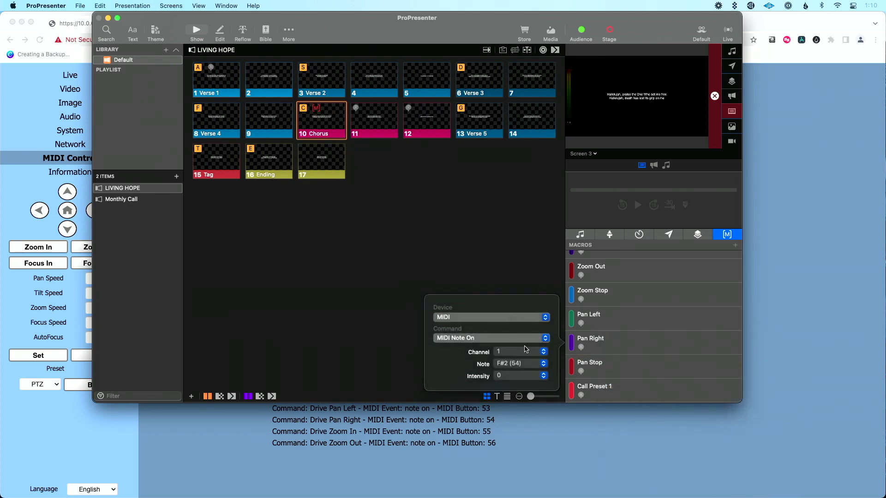
{"action": "right_click", "coordinate": [602, 365]}
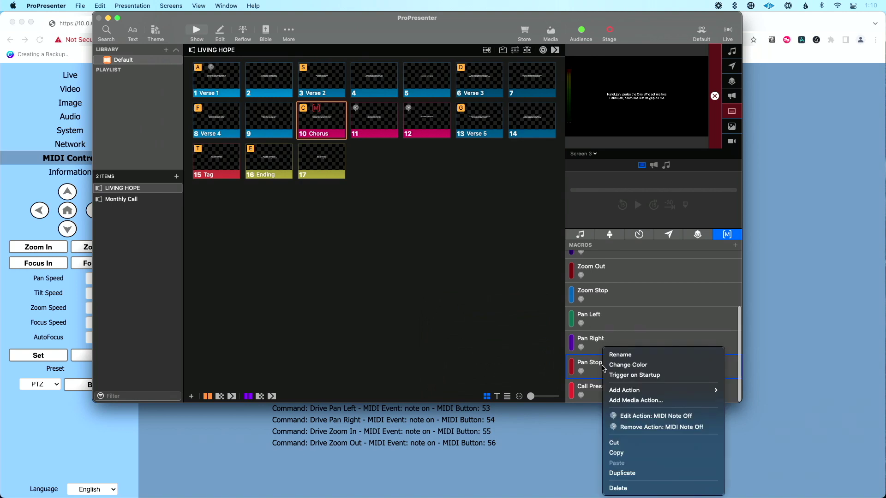
{"action": "left_click", "coordinate": [630, 416]}
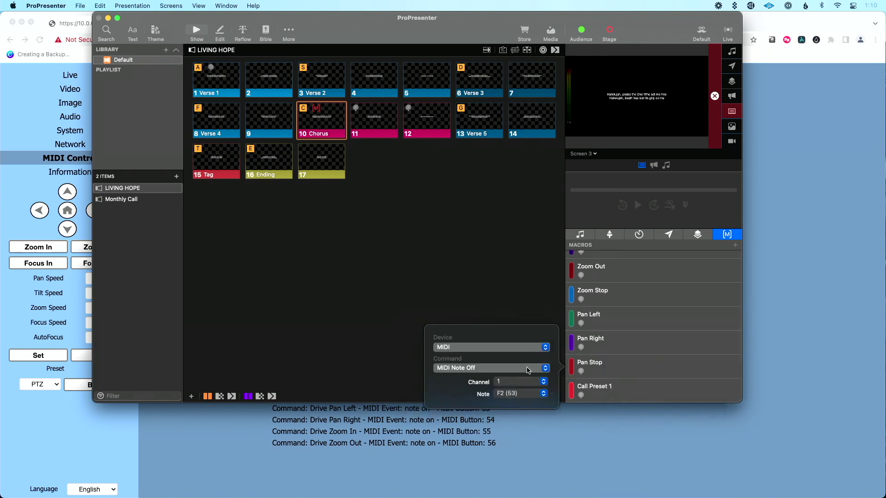